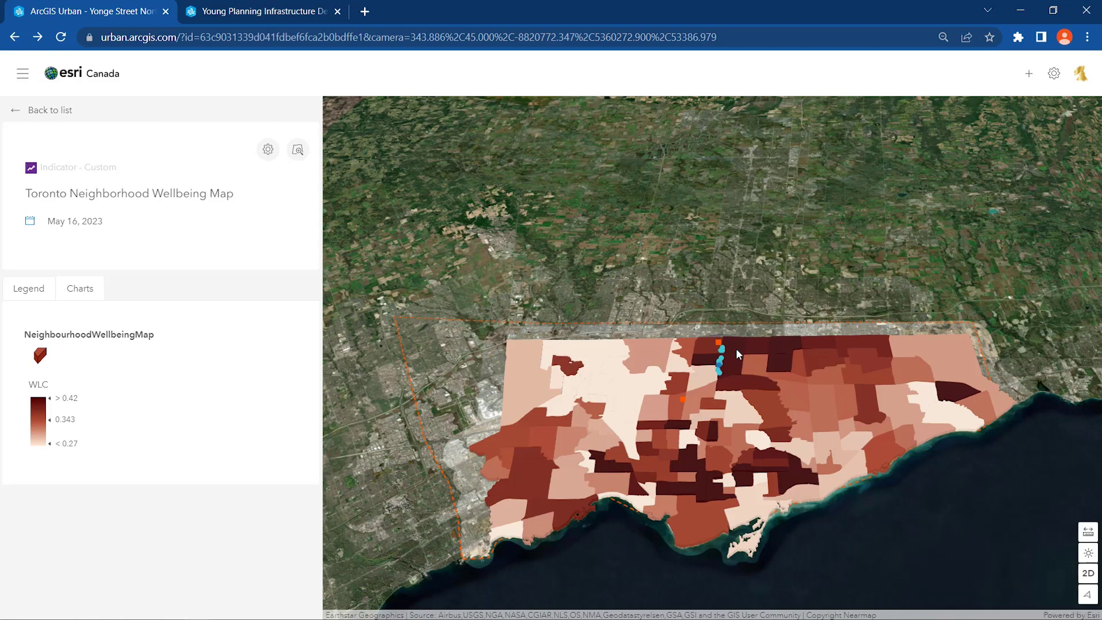
Step: Open the Young Planning Infrastructure Development Study project card and scroll through its site plan and description
{"action": "left_click", "coordinate": [718, 345]}
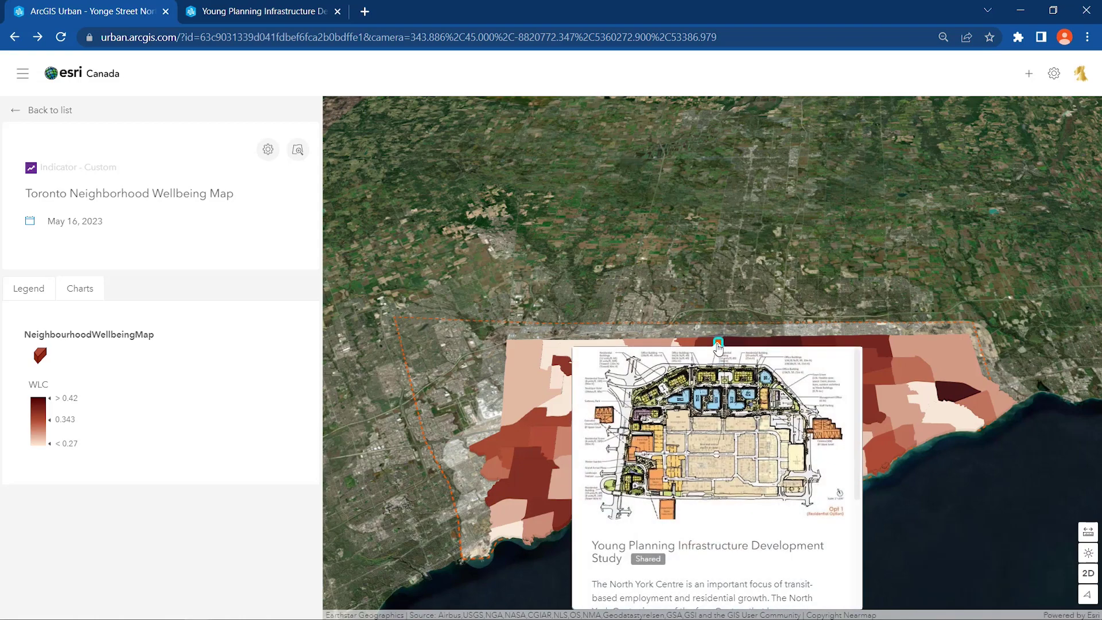
{"action": "scroll", "coordinate": [716, 379], "scroll_direction": "down", "scroll_amount": 2}
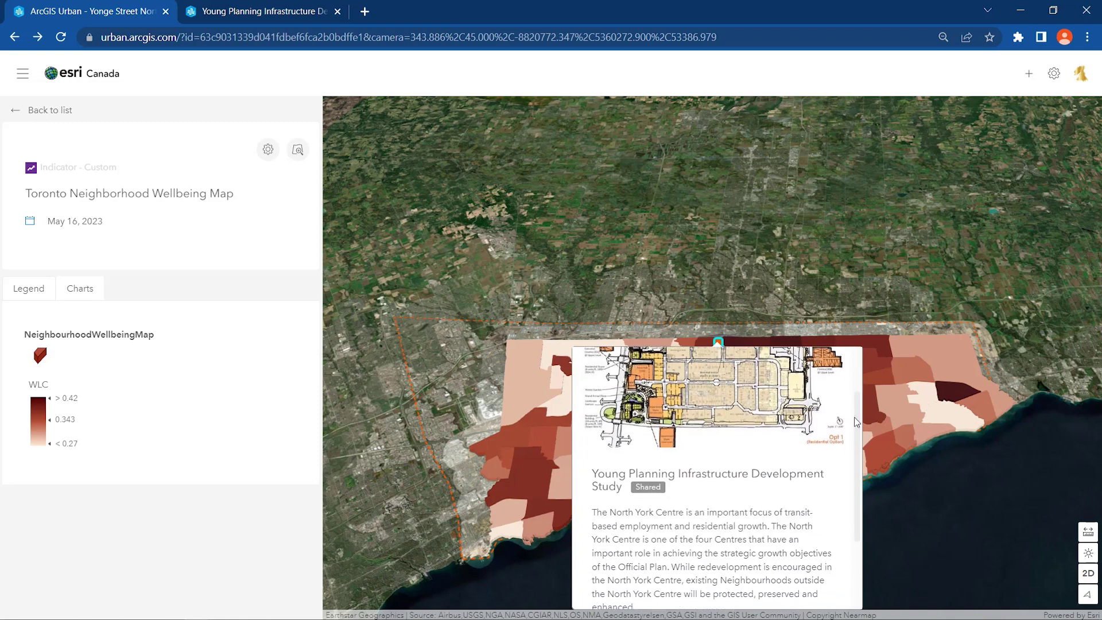
{"action": "left_click_drag", "start_coordinate": [856, 424], "coordinate": [861, 365]}
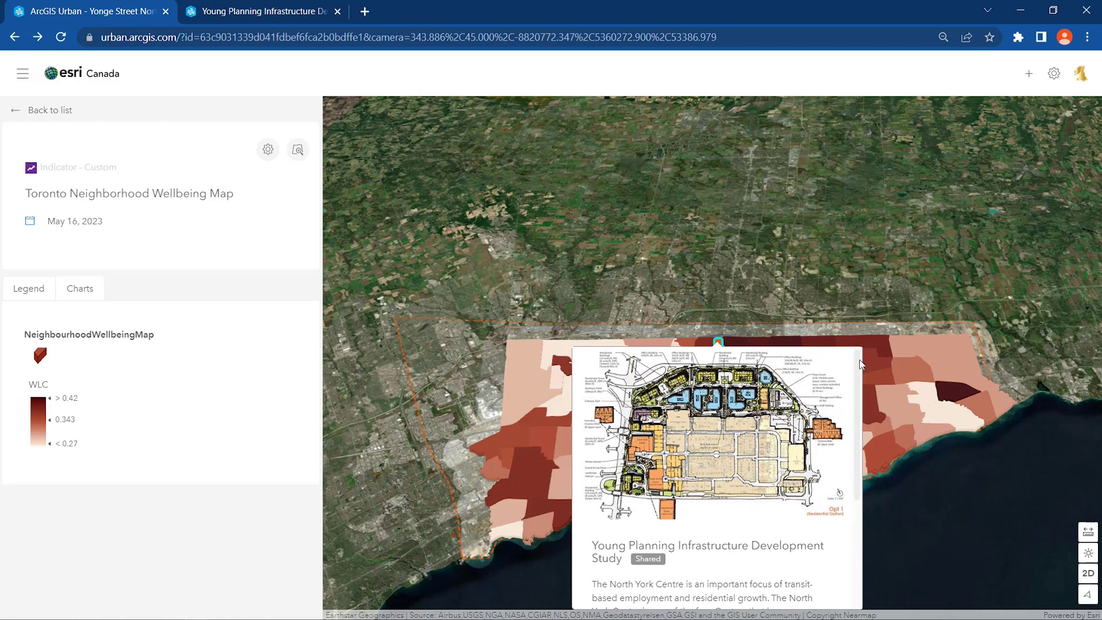
Step: Close the card, fly in to Newtonbrook East's wellbeing extrusions, then switch to the Young Planning Infrastructure plan
{"action": "left_click", "coordinate": [636, 309]}
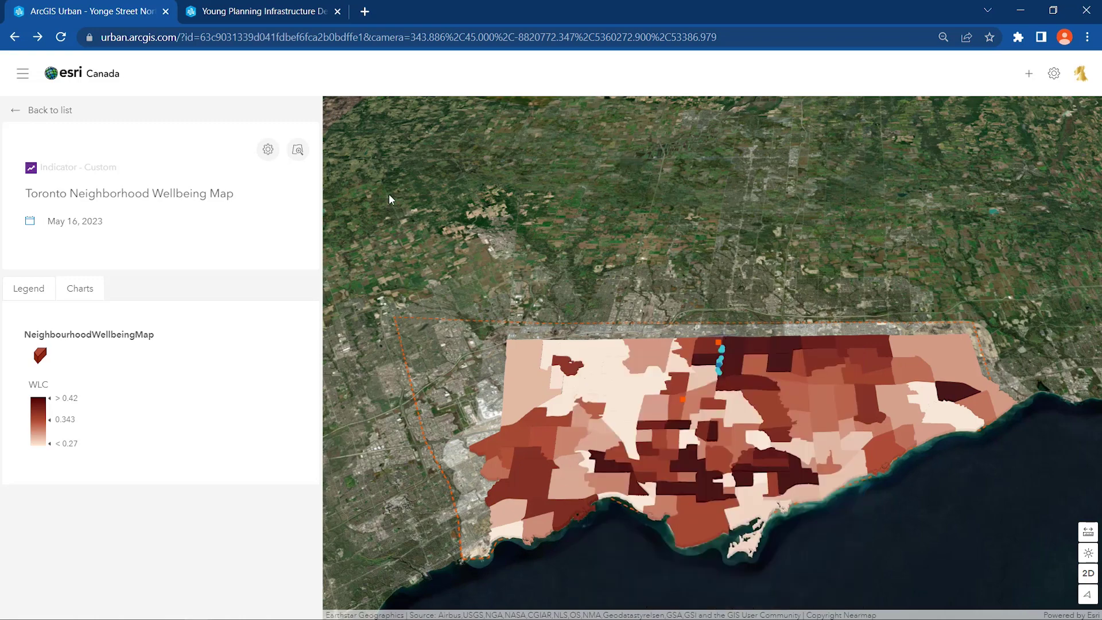
{"action": "left_click", "coordinate": [298, 151]}
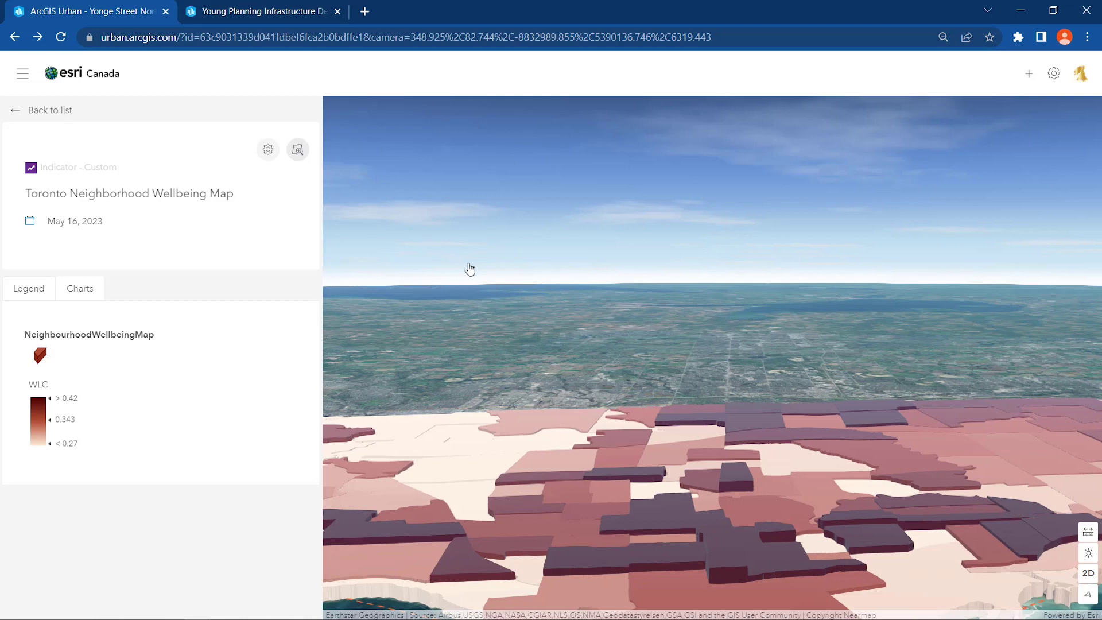
{"action": "left_click", "coordinate": [754, 415]}
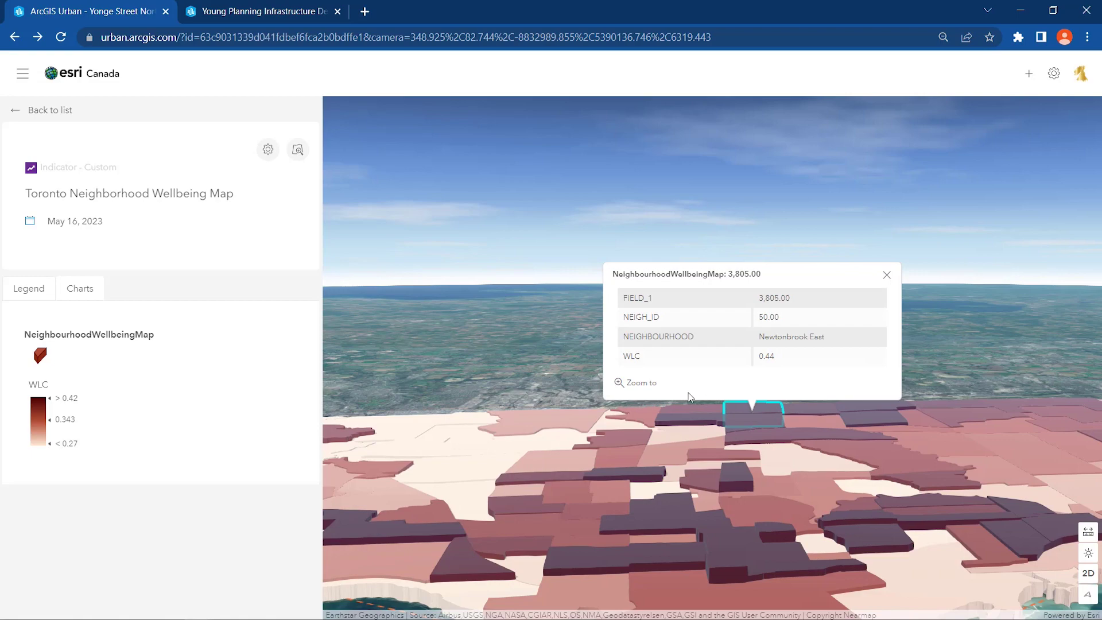
{"action": "left_click", "coordinate": [639, 384]}
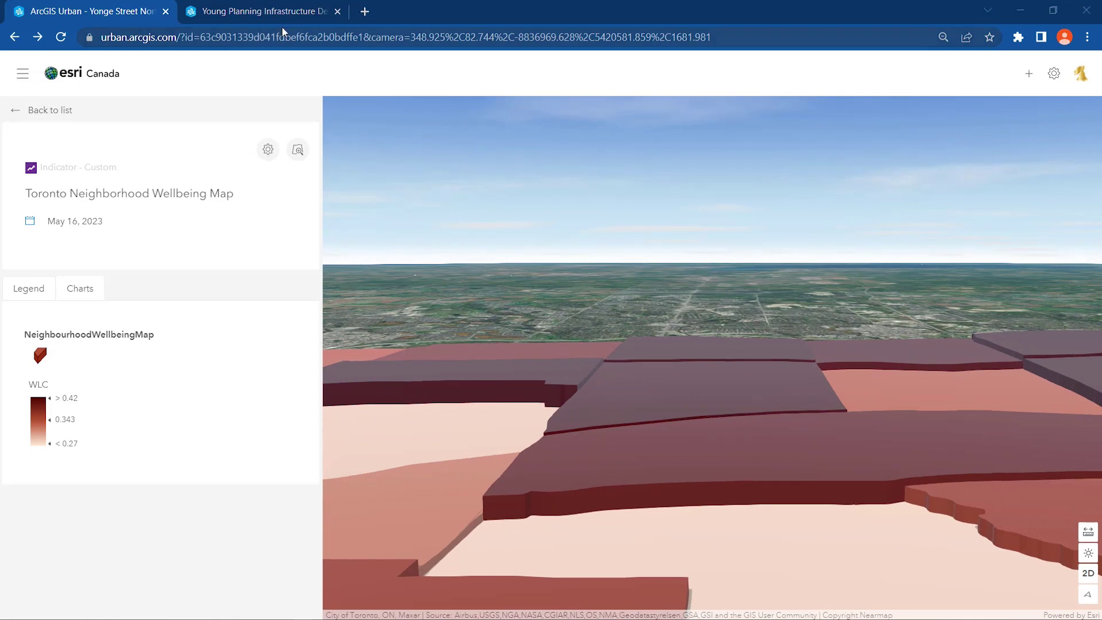
{"action": "left_click", "coordinate": [271, 12]}
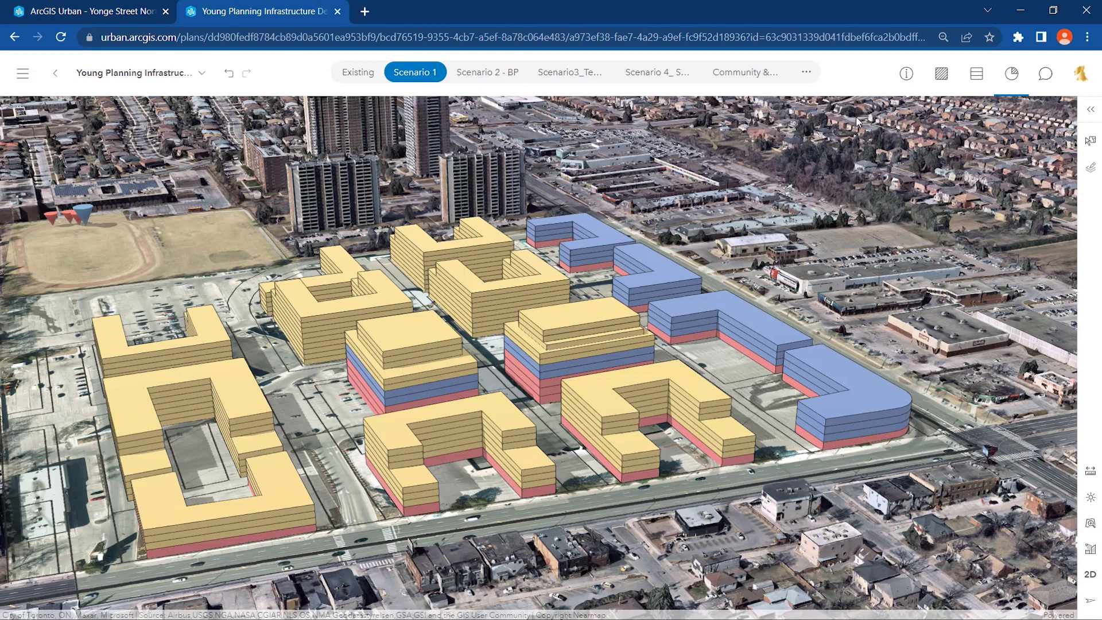
Step: Apply Office/Retail/Residential Development plan_NT to the mixed-use parcel, giving 8 floors and 55,025 m²
{"action": "left_click", "coordinate": [1090, 110]}
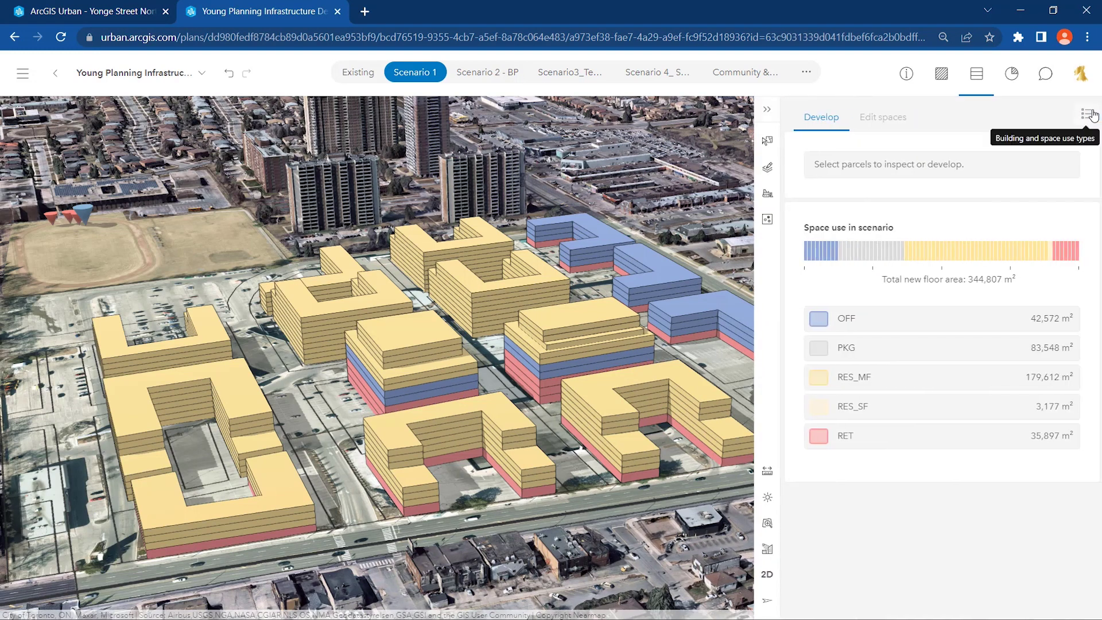
{"action": "left_click", "coordinate": [469, 389]}
{"action": "left_click", "coordinate": [852, 220]}
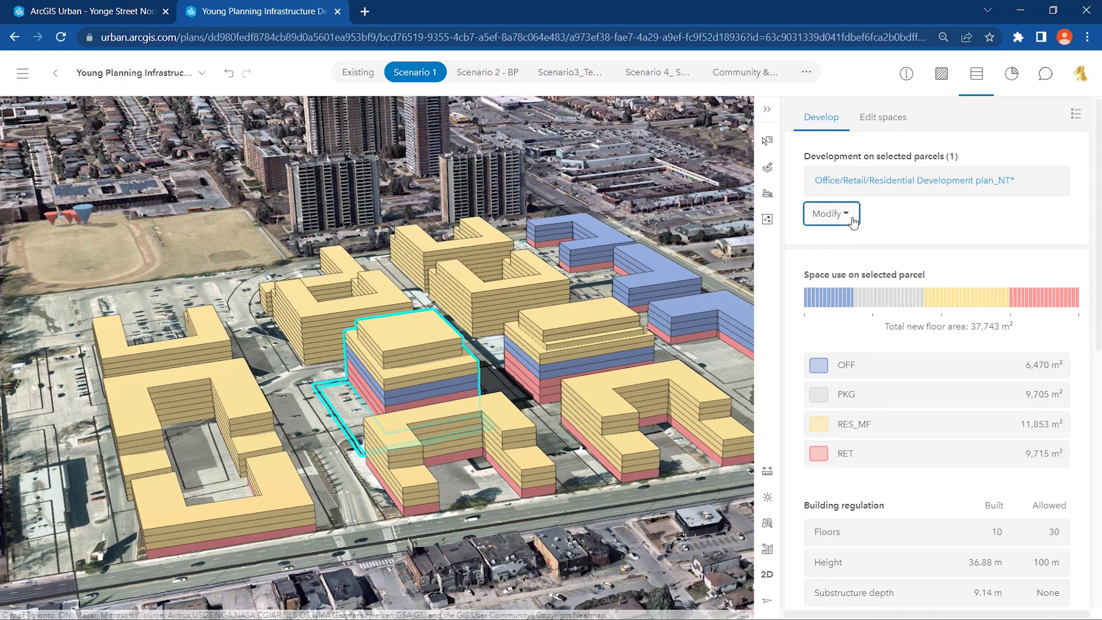
{"action": "left_click", "coordinate": [849, 241]}
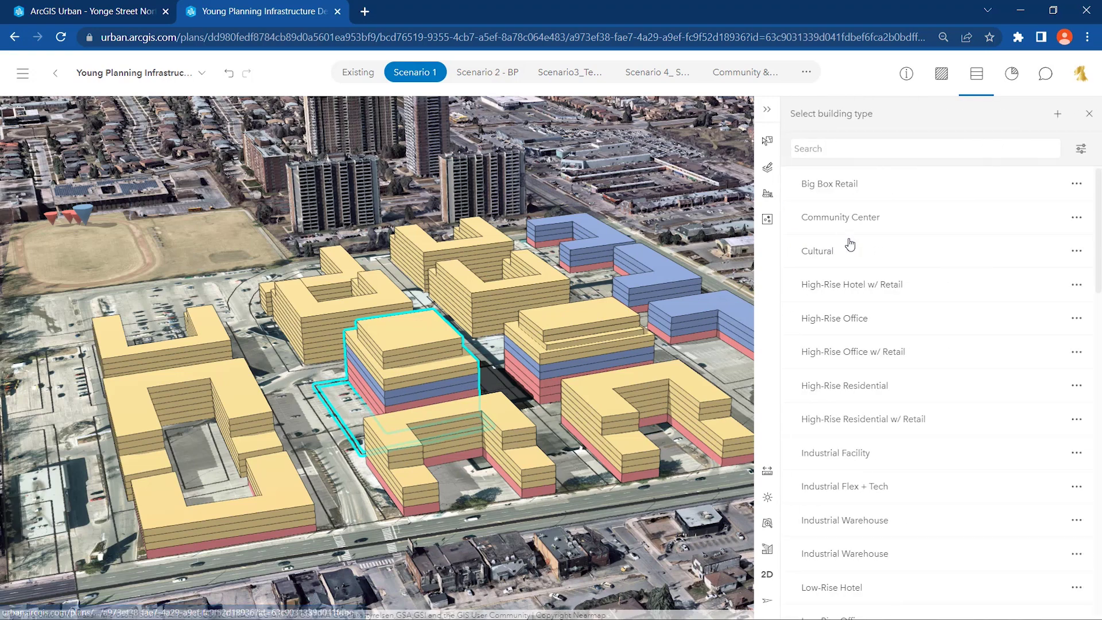
{"action": "scroll", "coordinate": [854, 298], "scroll_direction": "down", "scroll_amount": 9}
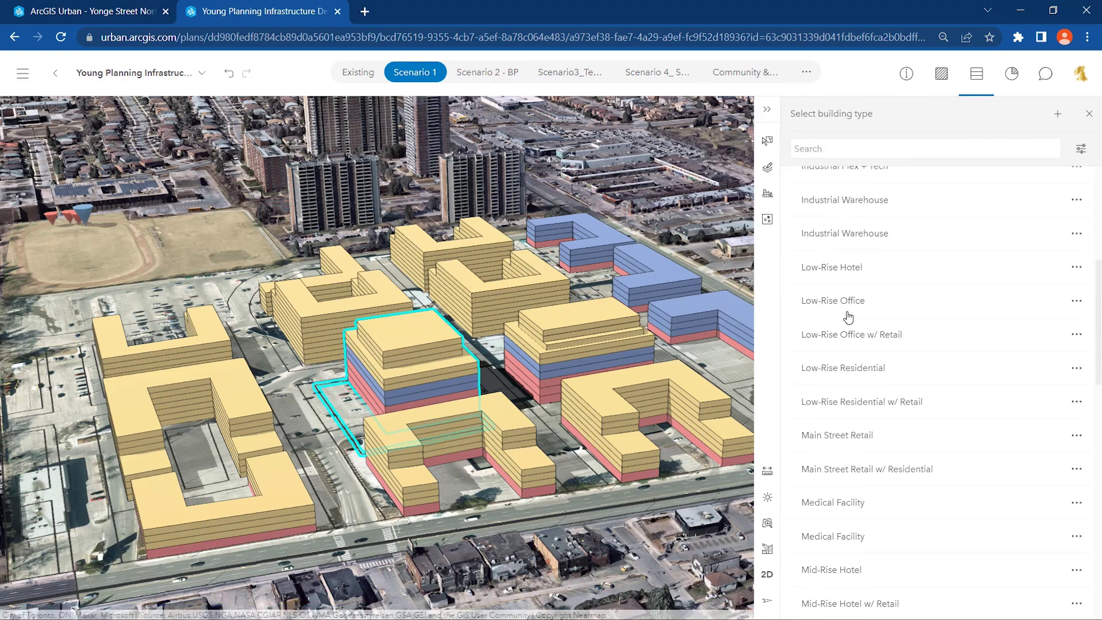
{"action": "scroll", "coordinate": [849, 315], "scroll_direction": "down", "scroll_amount": 3}
{"action": "left_click", "coordinate": [857, 516]}
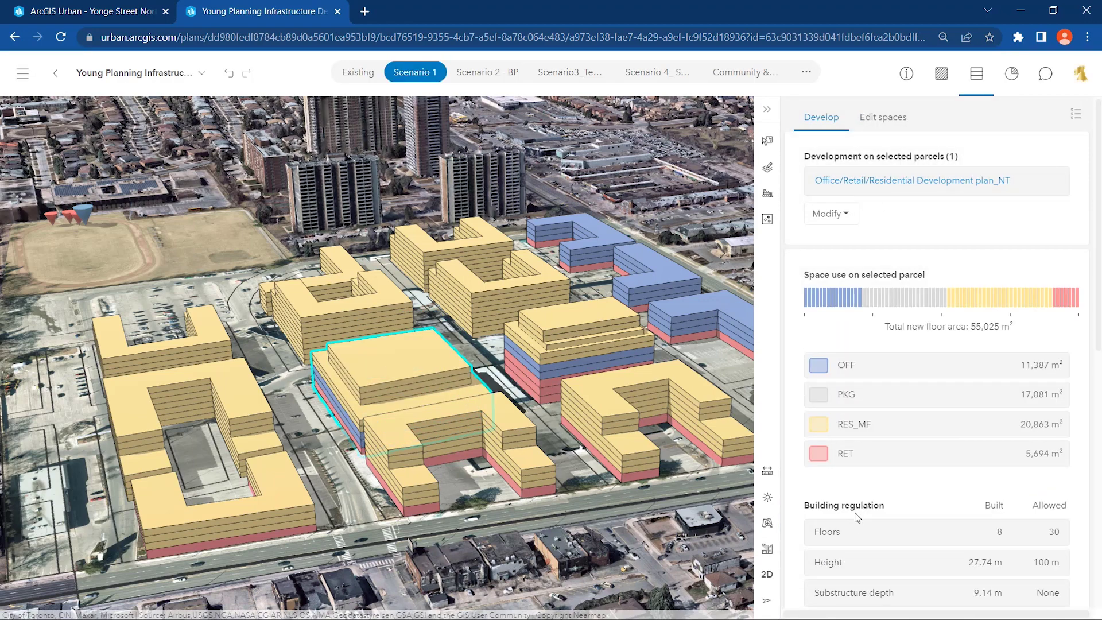
{"action": "left_click", "coordinate": [898, 121]}
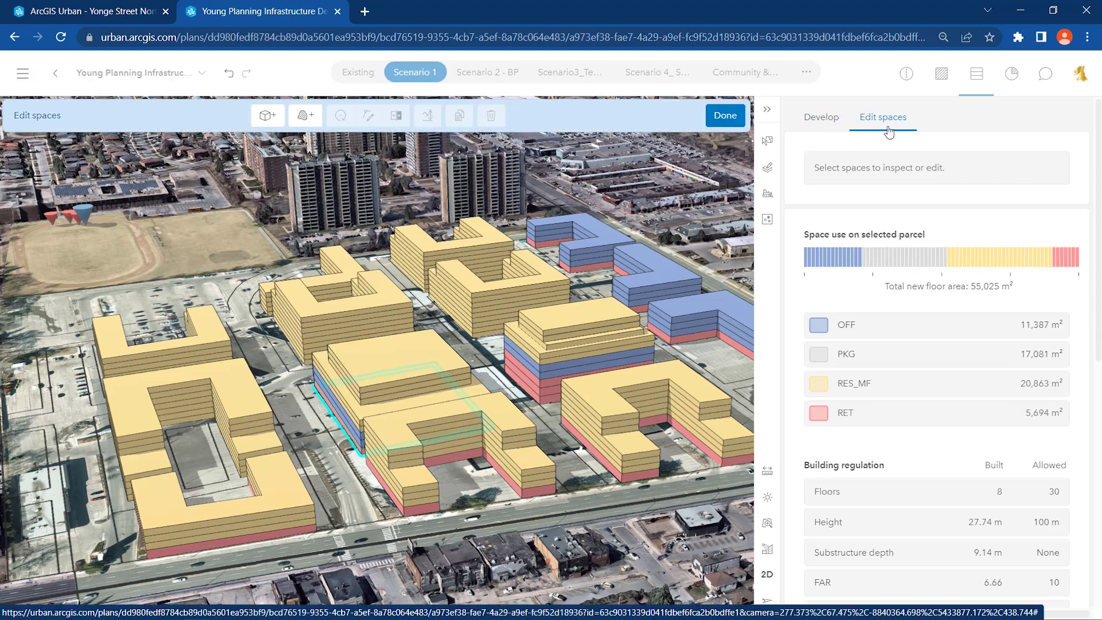
Step: Scale the retail ground floor to about 93%×84% and duplicate it twice, making 10 floors and 32,687 m²
{"action": "left_click", "coordinate": [344, 425]}
{"action": "left_click_drag", "start_coordinate": [357, 463], "coordinate": [459, 411]}
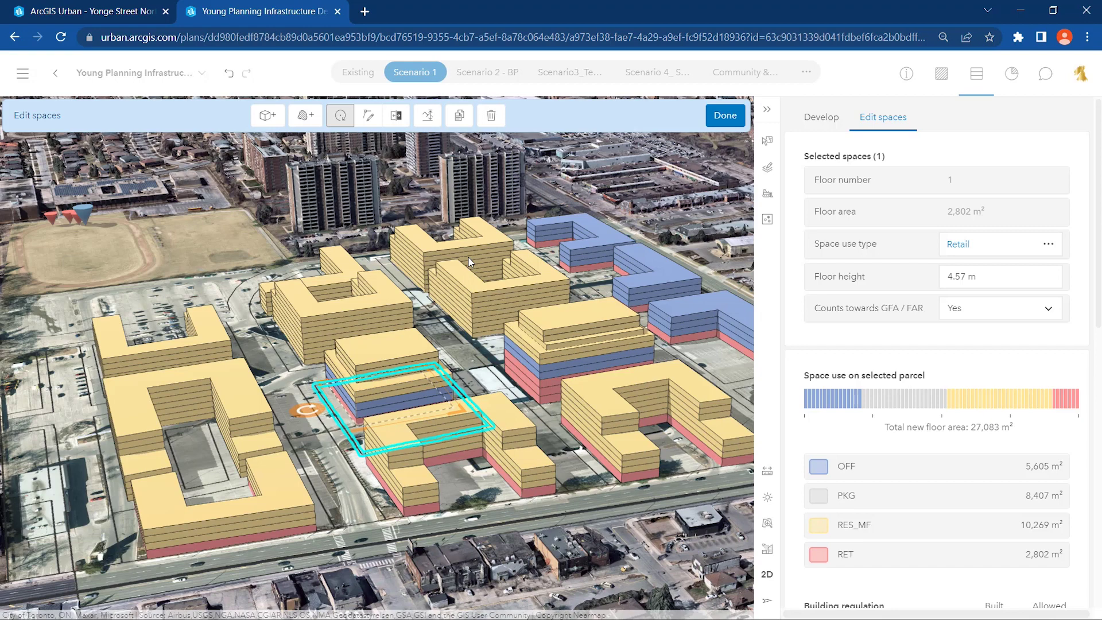
{"action": "left_click", "coordinate": [463, 121]}
{"action": "left_click", "coordinate": [460, 118]}
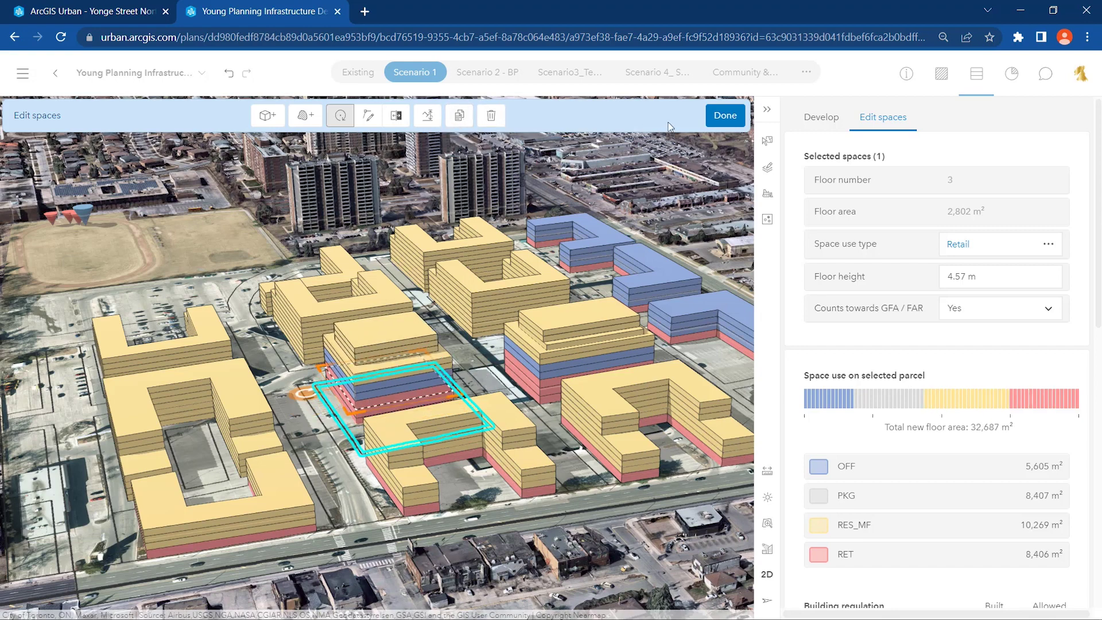
{"action": "left_click", "coordinate": [712, 117]}
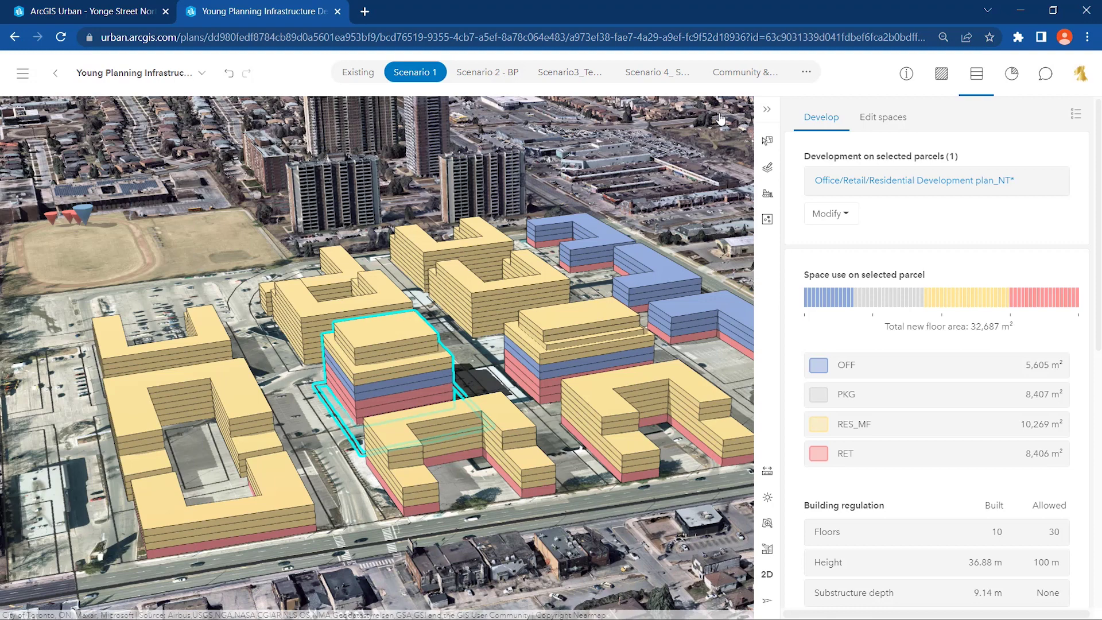
{"action": "left_click", "coordinate": [722, 119]}
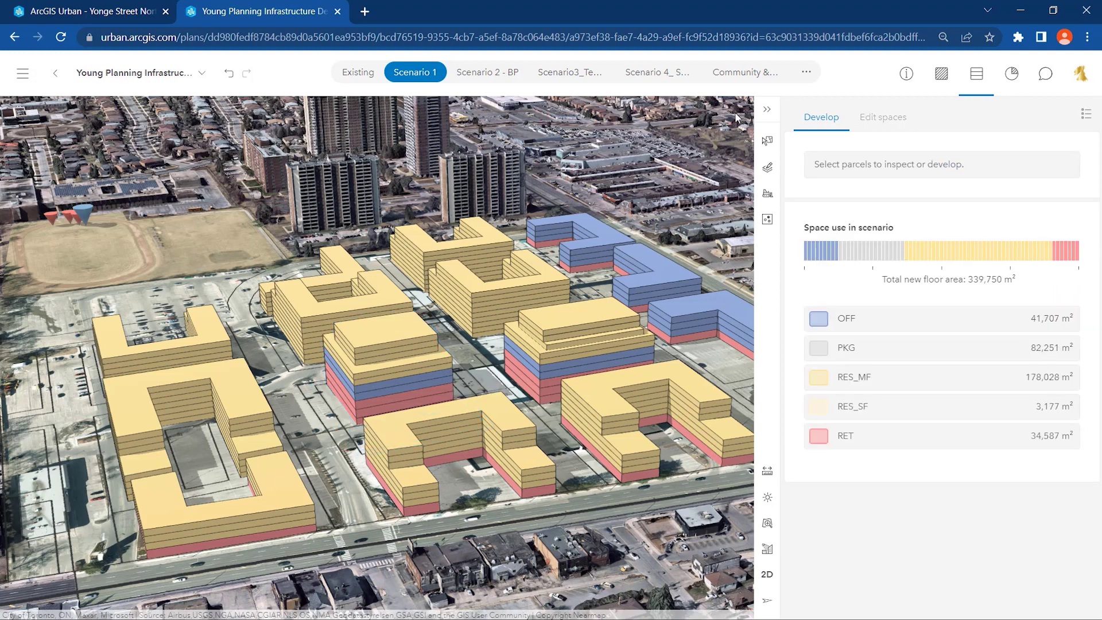
Step: Open Scenario 1's dashboard and colour buildings by Total Developer Cost metric values, highlighting the 5.1M parcels
{"action": "left_click", "coordinate": [1012, 76]}
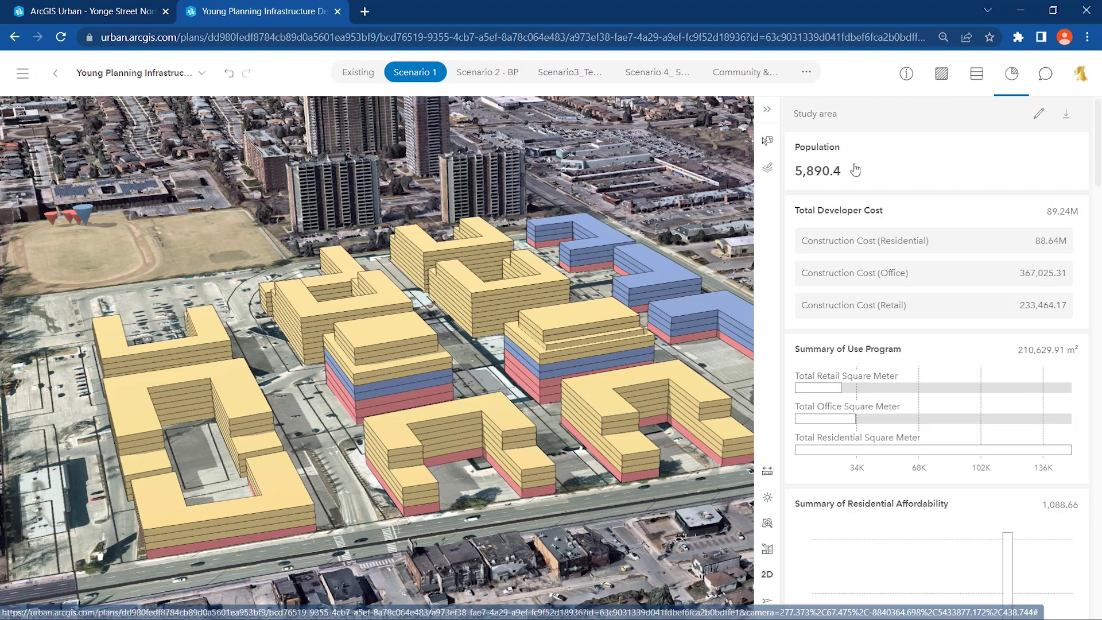
{"action": "left_click", "coordinate": [834, 216]}
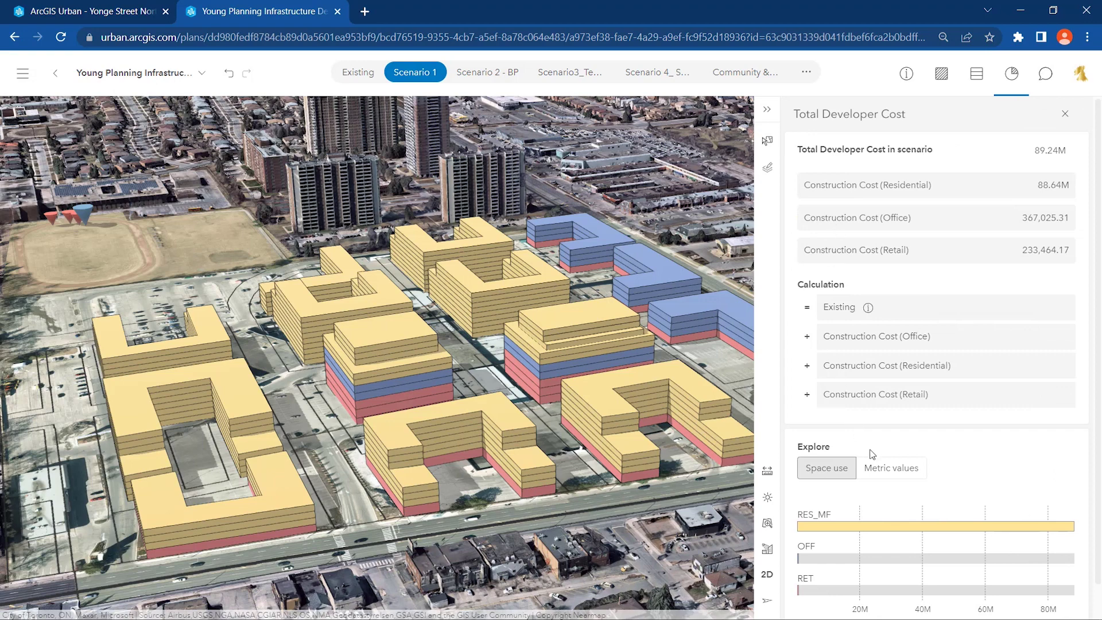
{"action": "left_click", "coordinate": [881, 468]}
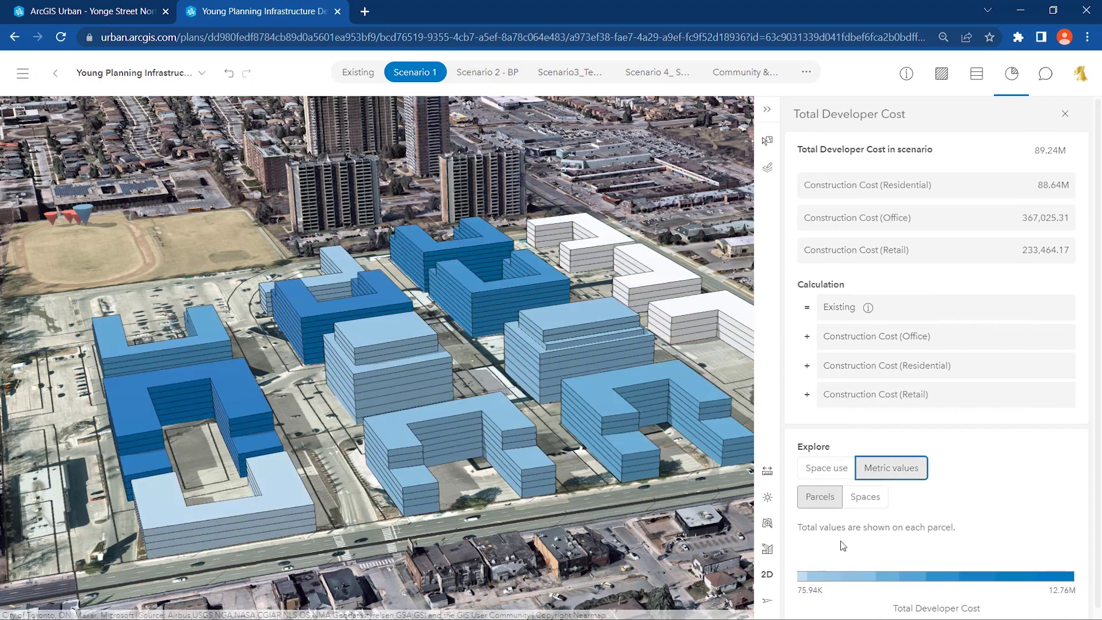
{"action": "left_click", "coordinate": [811, 579]}
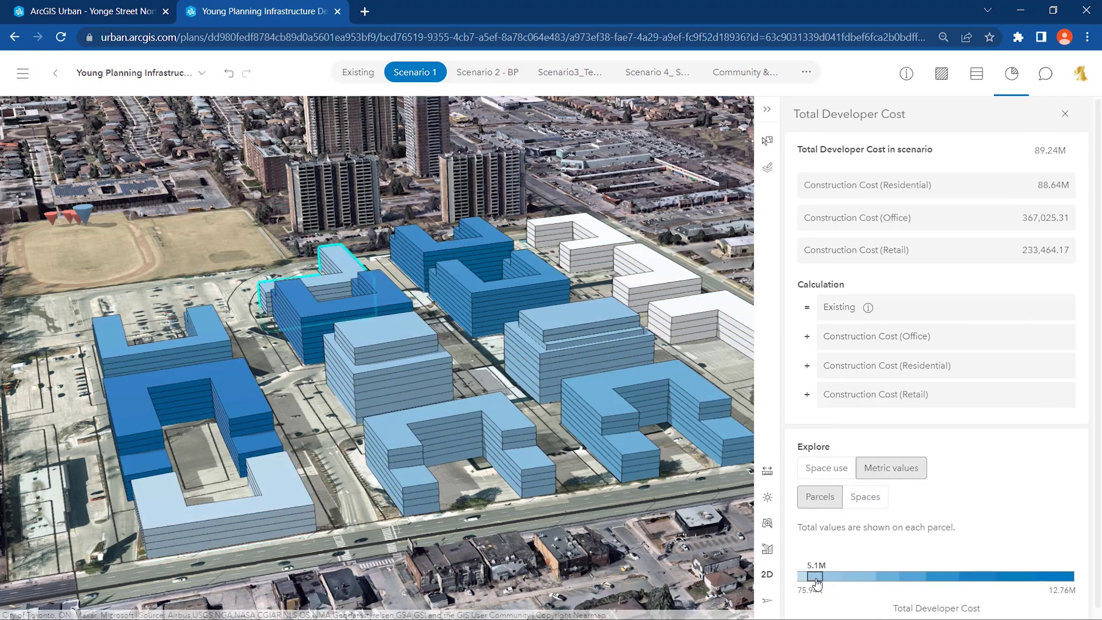
{"action": "mouse_move", "coordinate": [900, 581]}
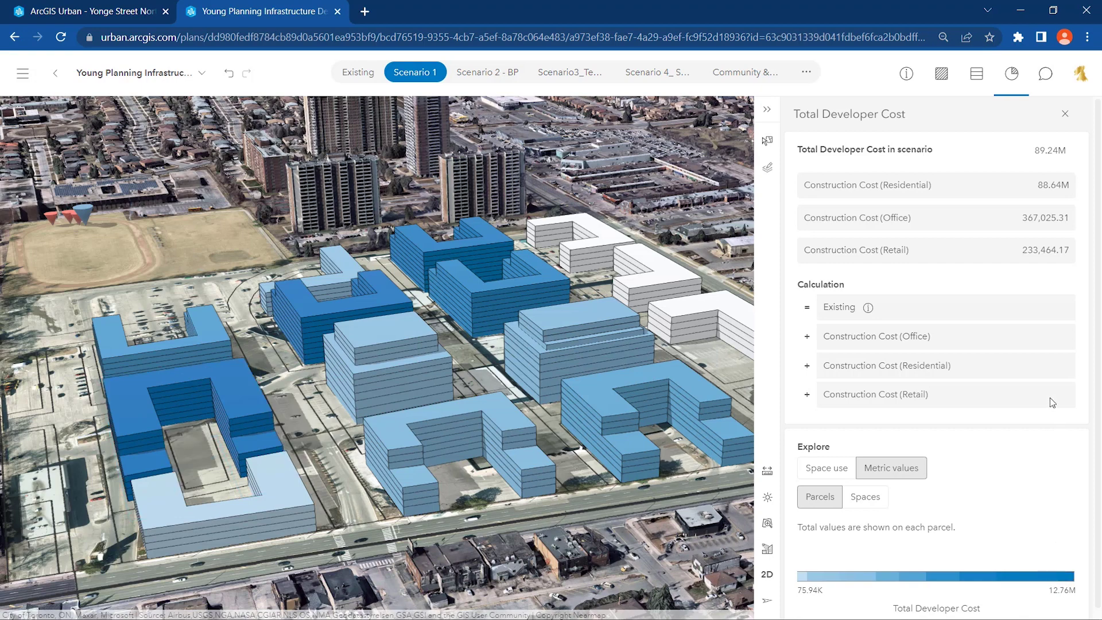
{"action": "left_click", "coordinate": [1066, 114]}
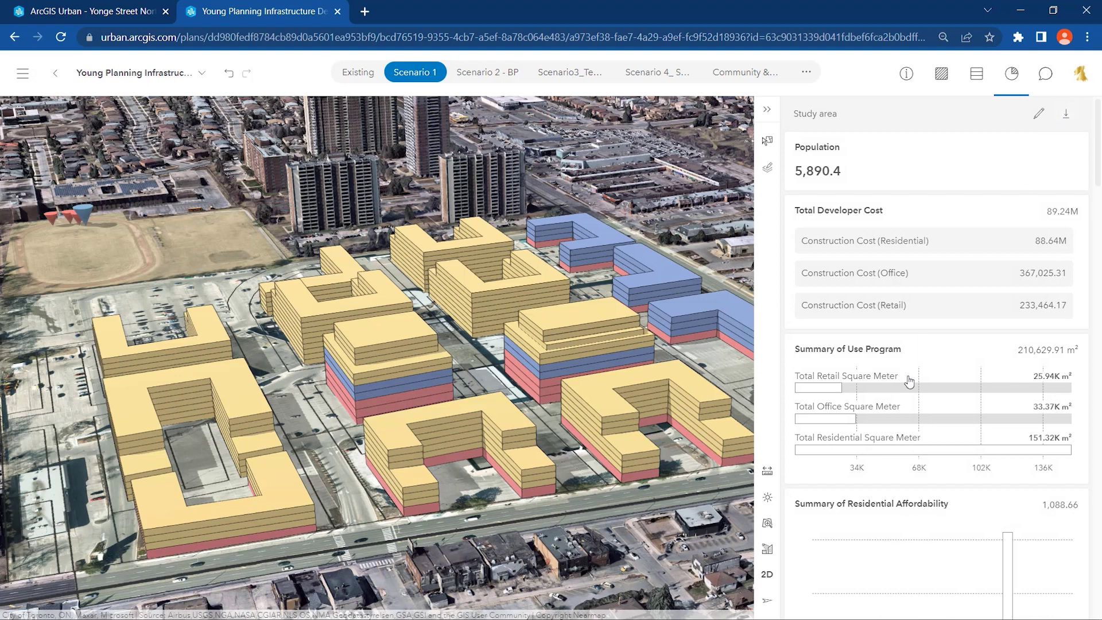
Step: Scroll Scenario 1's dashboard to 1,814.51 residential units, 40,218.12 kg/d CO2 and 3,677.74 daily trips
{"action": "scroll", "coordinate": [908, 383], "scroll_direction": "down", "scroll_amount": 2}
{"action": "scroll", "coordinate": [908, 383], "scroll_direction": "down", "scroll_amount": 5}
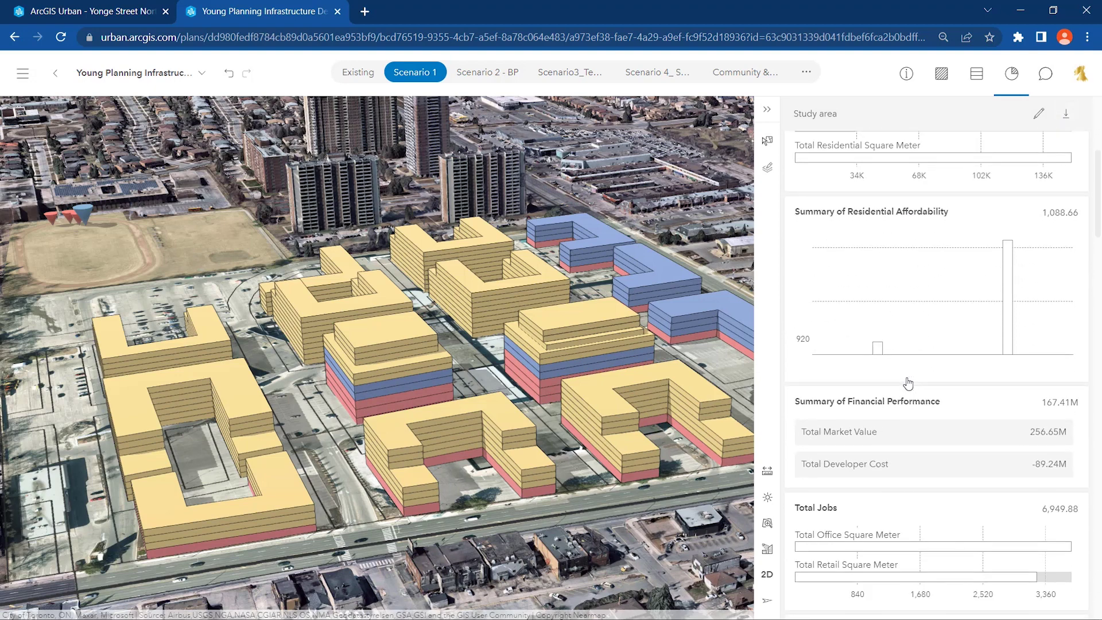
{"action": "scroll", "coordinate": [909, 383], "scroll_direction": "down", "scroll_amount": 3}
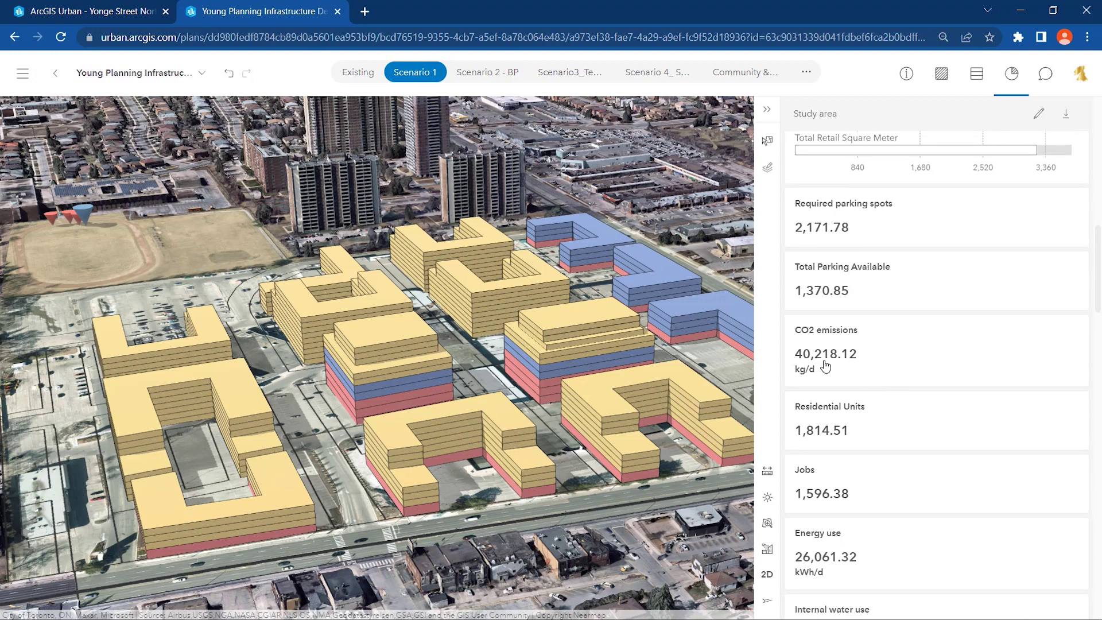
{"action": "scroll", "coordinate": [826, 366], "scroll_direction": "down", "scroll_amount": 3}
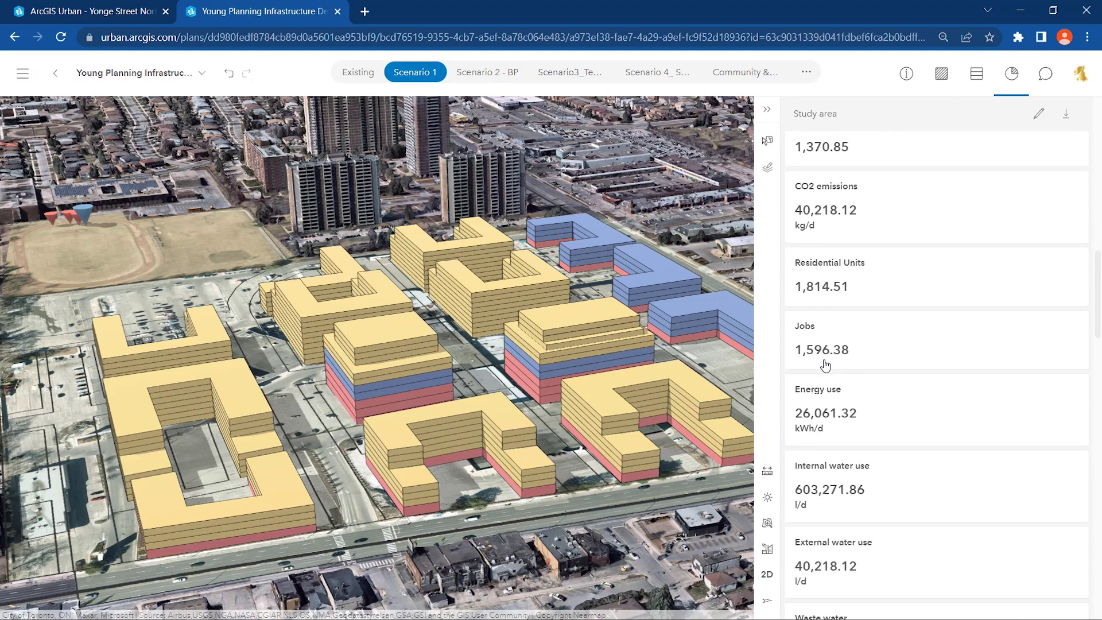
{"action": "scroll", "coordinate": [825, 366], "scroll_direction": "down", "scroll_amount": 2}
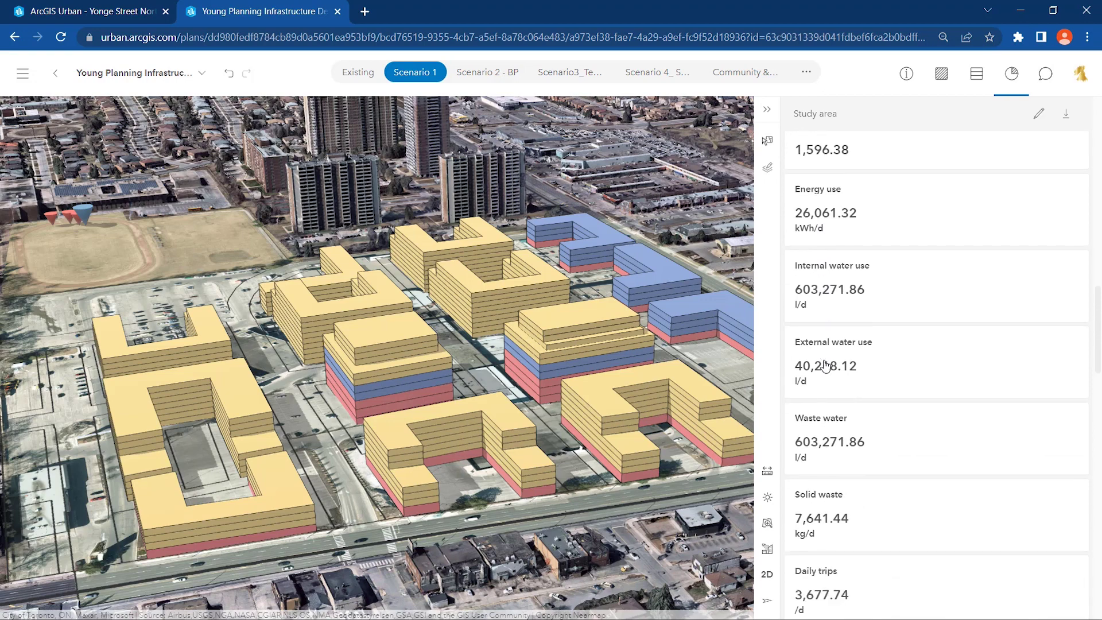
{"action": "scroll", "coordinate": [829, 444], "scroll_direction": "down", "scroll_amount": 1}
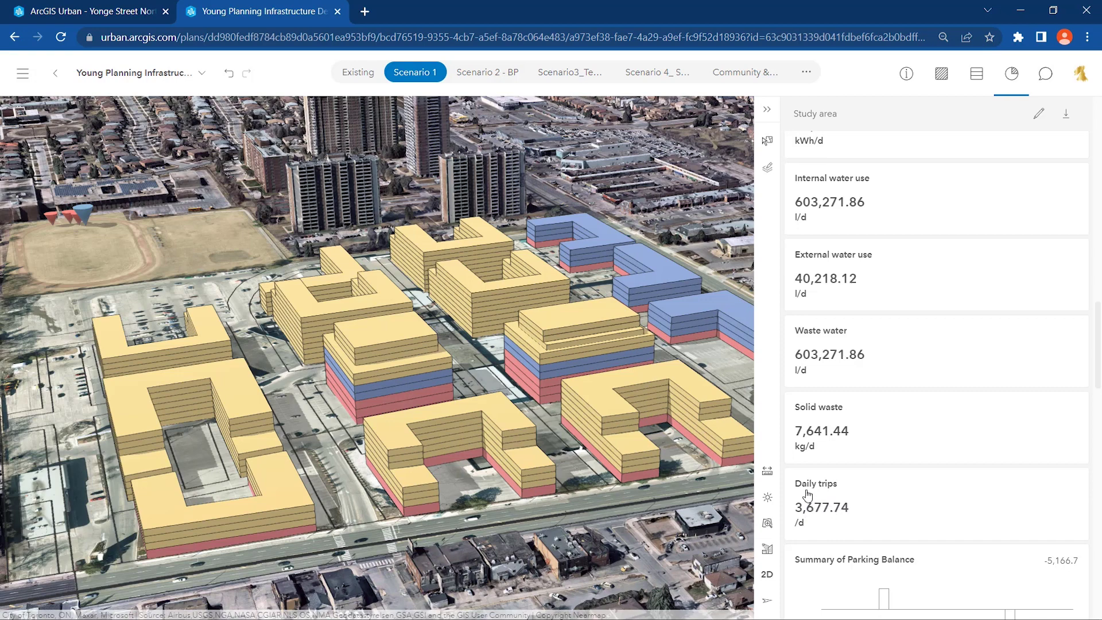
{"action": "left_click", "coordinate": [767, 473]}
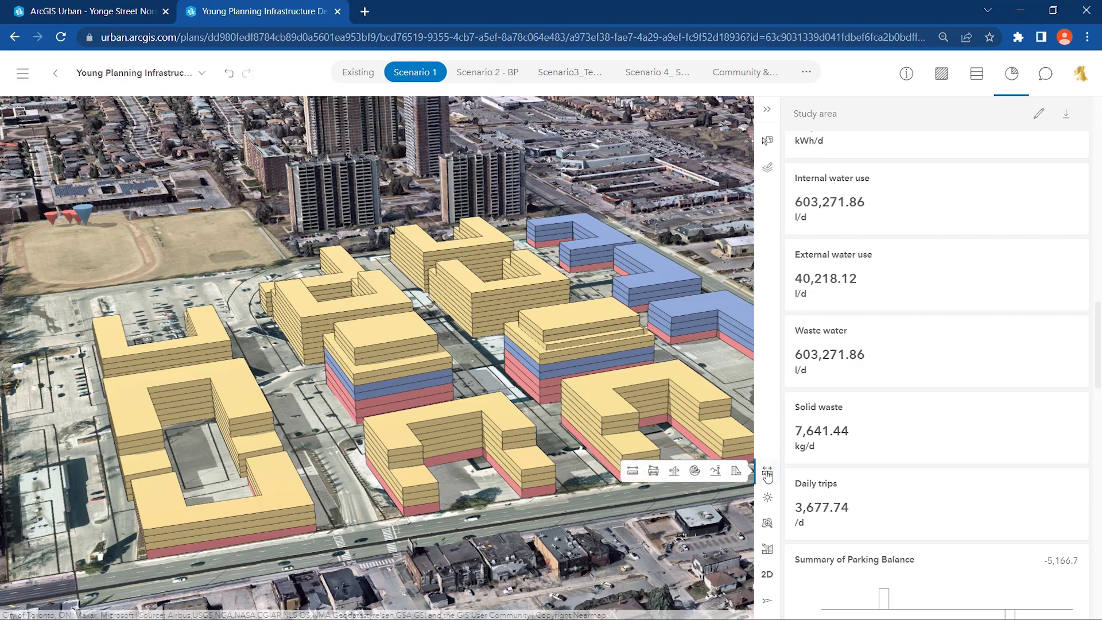
Step: Run a Total shadow duration shadow cast analysis, read building shadow hours, then close it
{"action": "left_click", "coordinate": [737, 472]}
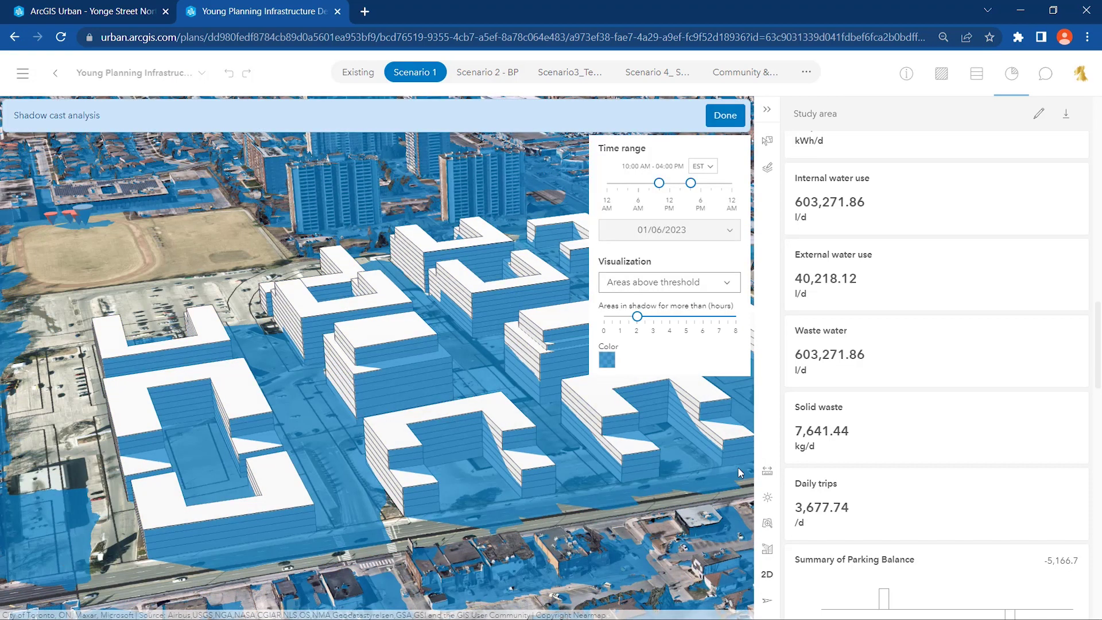
{"action": "left_click", "coordinate": [740, 287]}
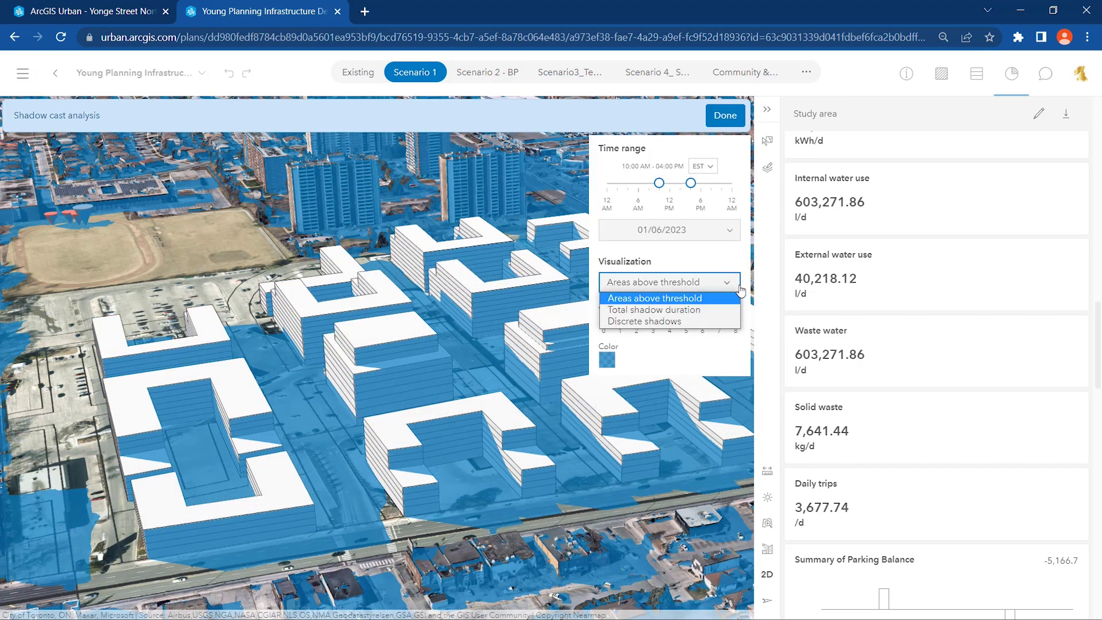
{"action": "left_click", "coordinate": [715, 310]}
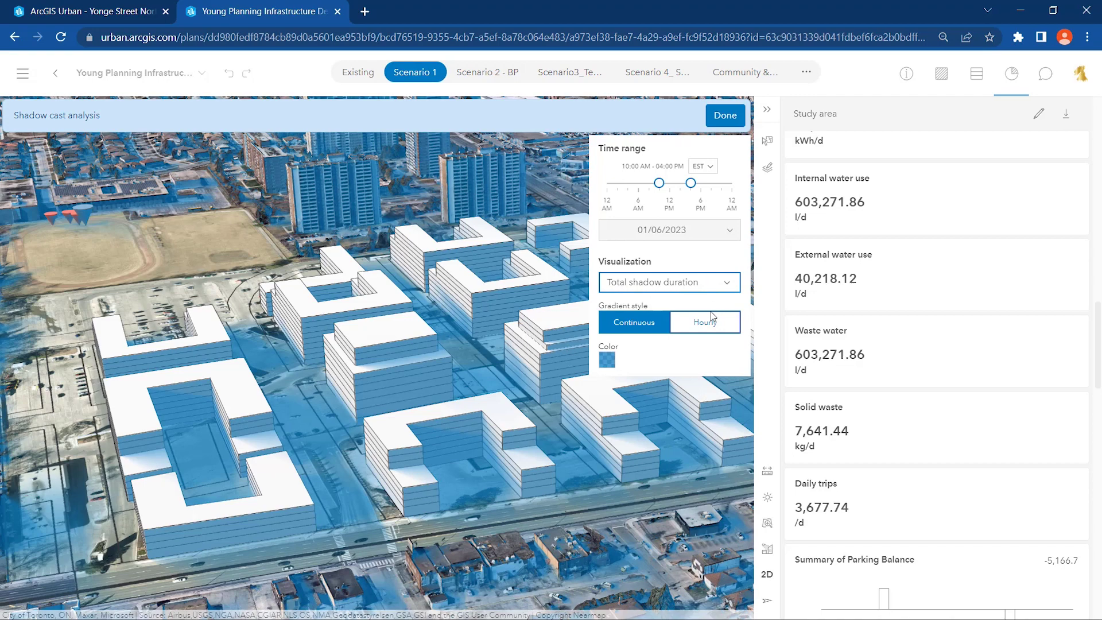
{"action": "mouse_move", "coordinate": [493, 383]}
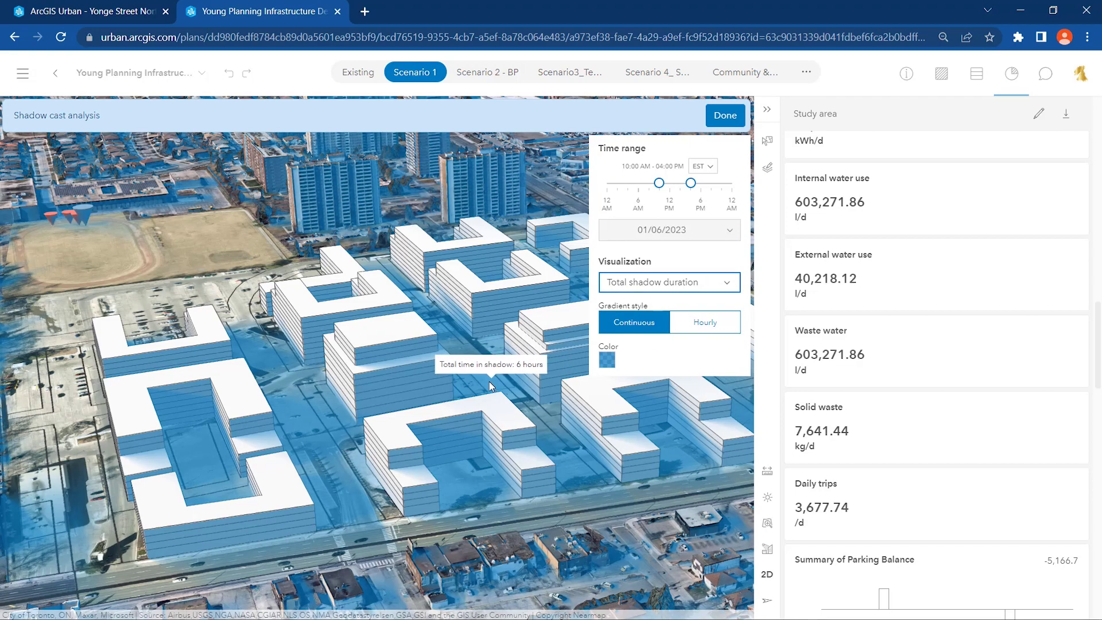
{"action": "mouse_move", "coordinate": [415, 357]}
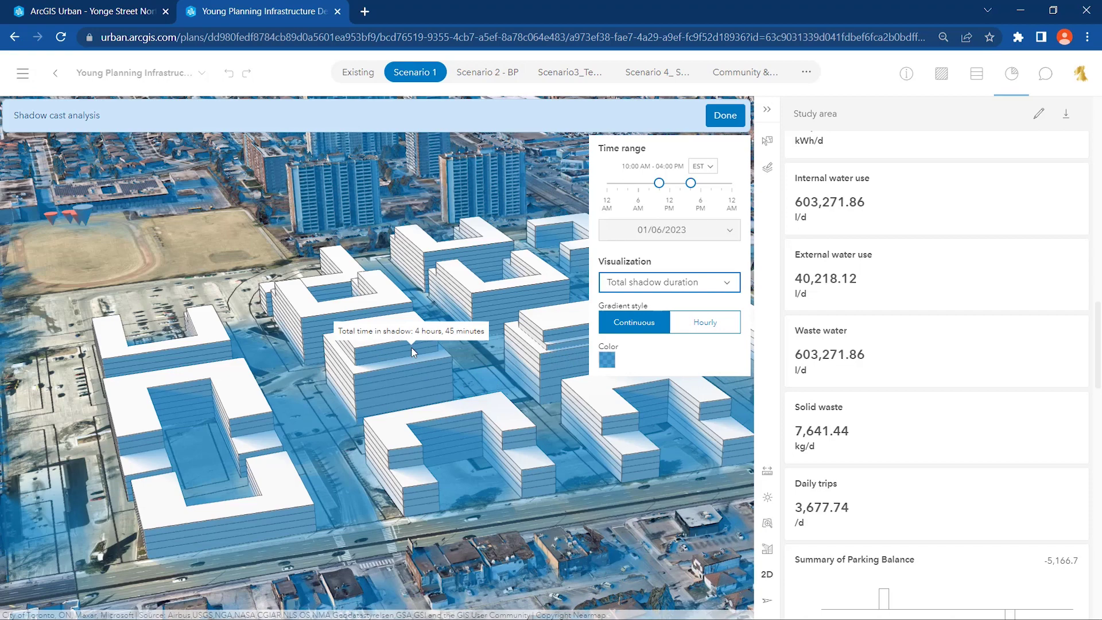
{"action": "mouse_move", "coordinate": [493, 526]}
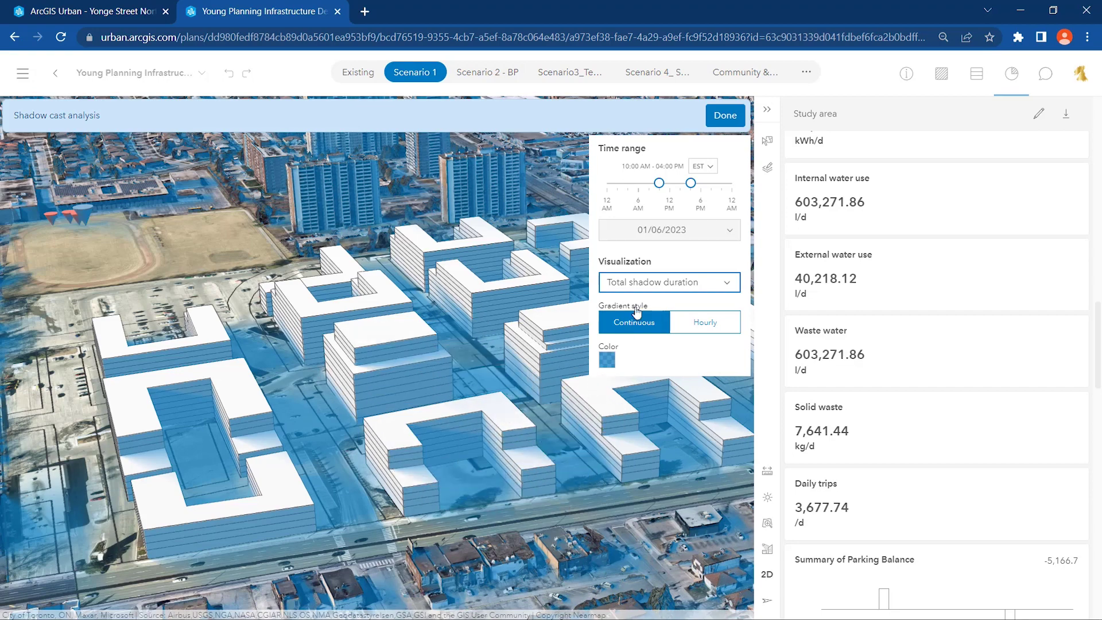
{"action": "left_click", "coordinate": [733, 123]}
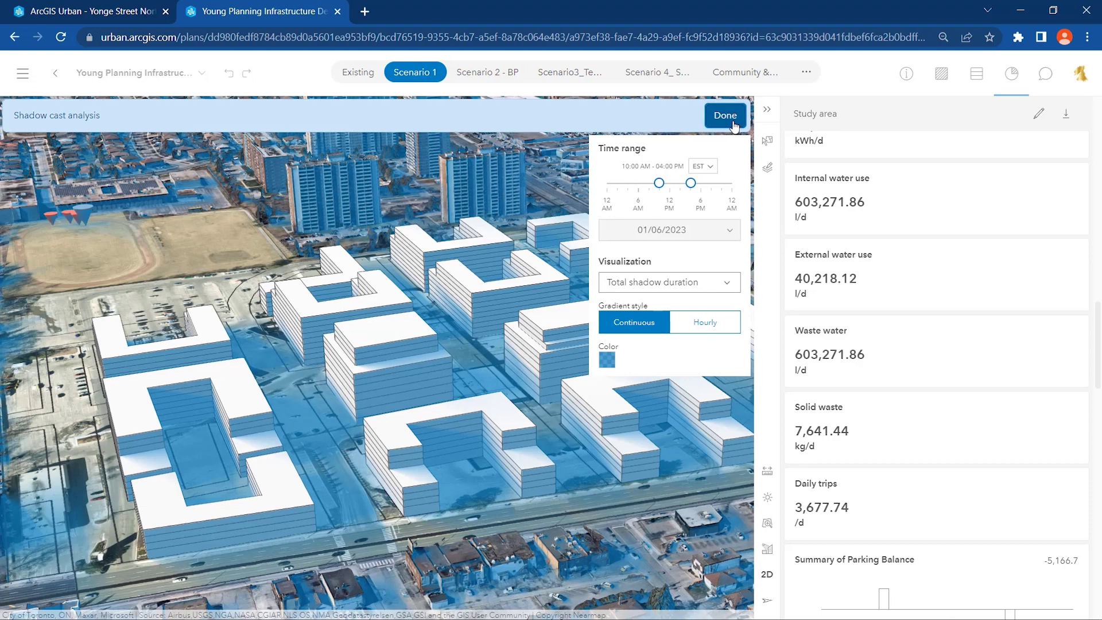
{"action": "left_click", "coordinate": [726, 116]}
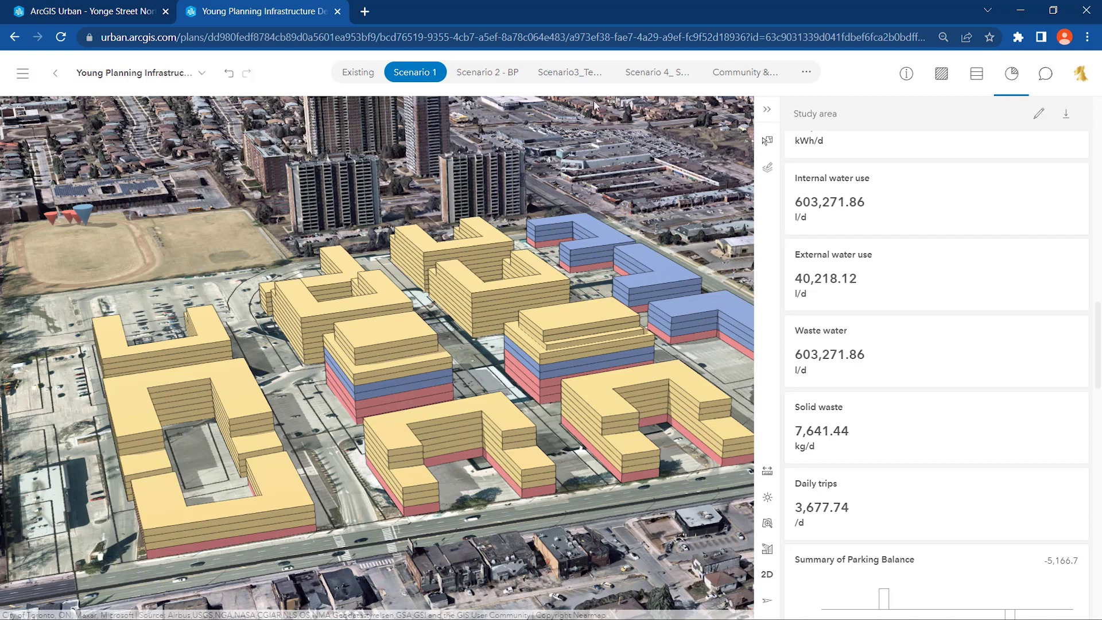
Step: Review Scenario 2 - BP's dashboard, showing 1,117.2 residential units and 1,844.26 daily trips, then collapse it
{"action": "left_click", "coordinate": [499, 76]}
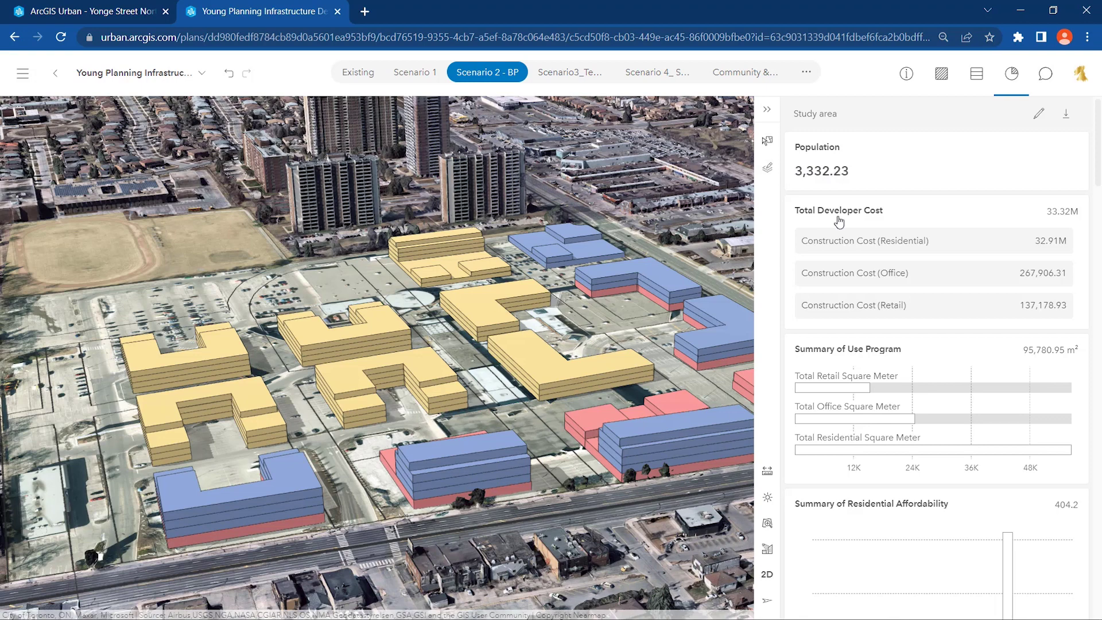
{"action": "scroll", "coordinate": [839, 281], "scroll_direction": "down", "scroll_amount": 4}
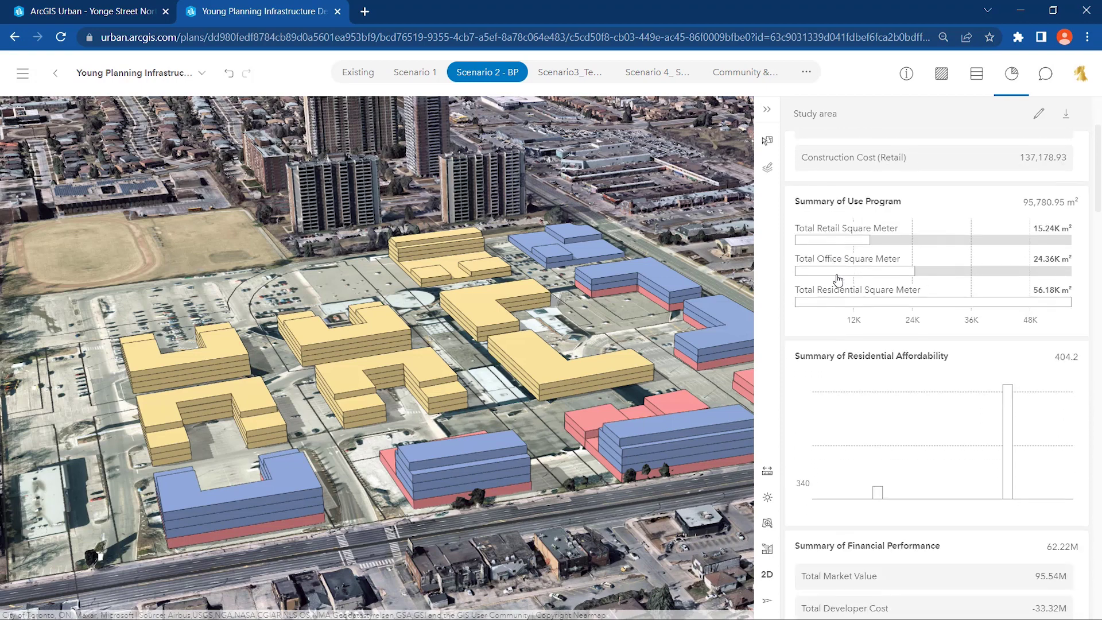
{"action": "scroll", "coordinate": [838, 285], "scroll_direction": "down", "scroll_amount": 6}
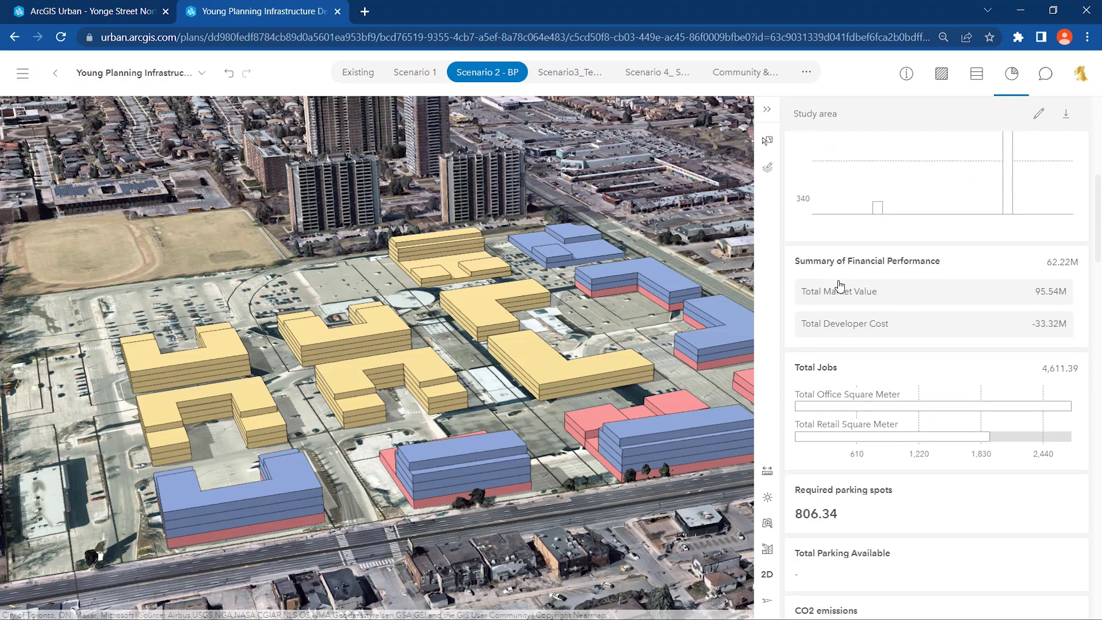
{"action": "scroll", "coordinate": [840, 287], "scroll_direction": "down", "scroll_amount": 1}
{"action": "scroll", "coordinate": [840, 287], "scroll_direction": "down", "scroll_amount": 4}
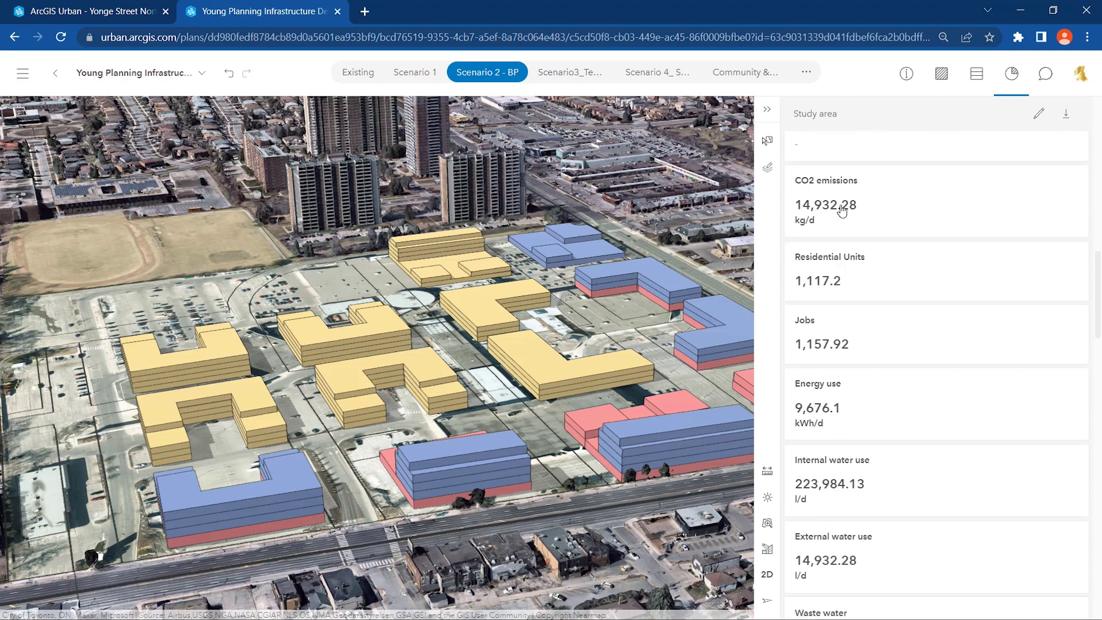
{"action": "scroll", "coordinate": [843, 209], "scroll_direction": "down", "scroll_amount": 1}
{"action": "scroll", "coordinate": [837, 237], "scroll_direction": "down", "scroll_amount": 1}
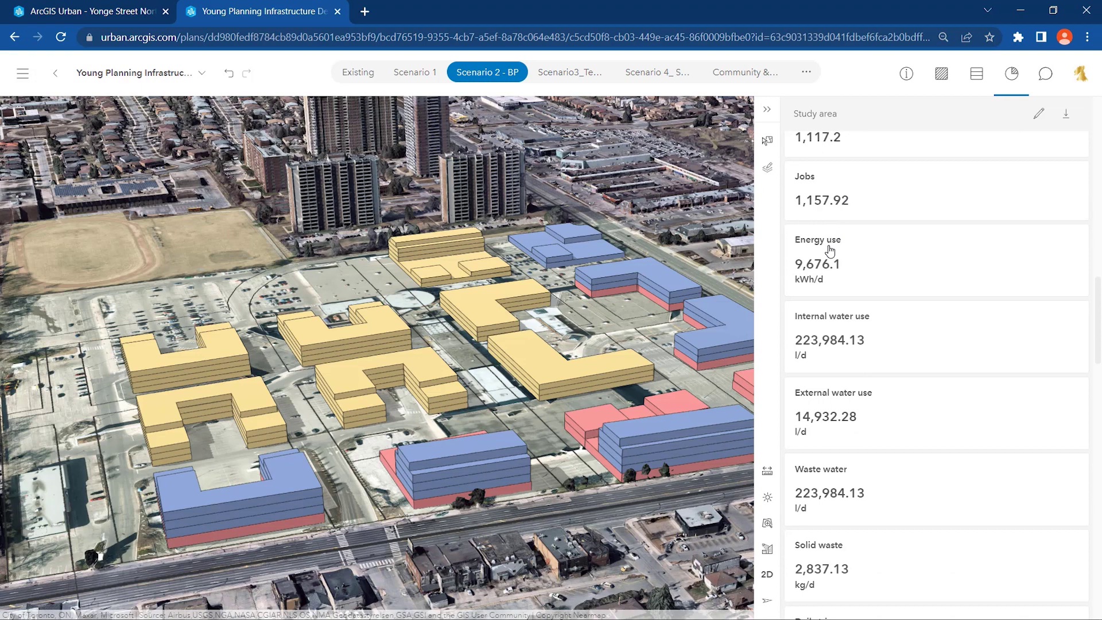
{"action": "scroll", "coordinate": [831, 250], "scroll_direction": "down", "scroll_amount": 3}
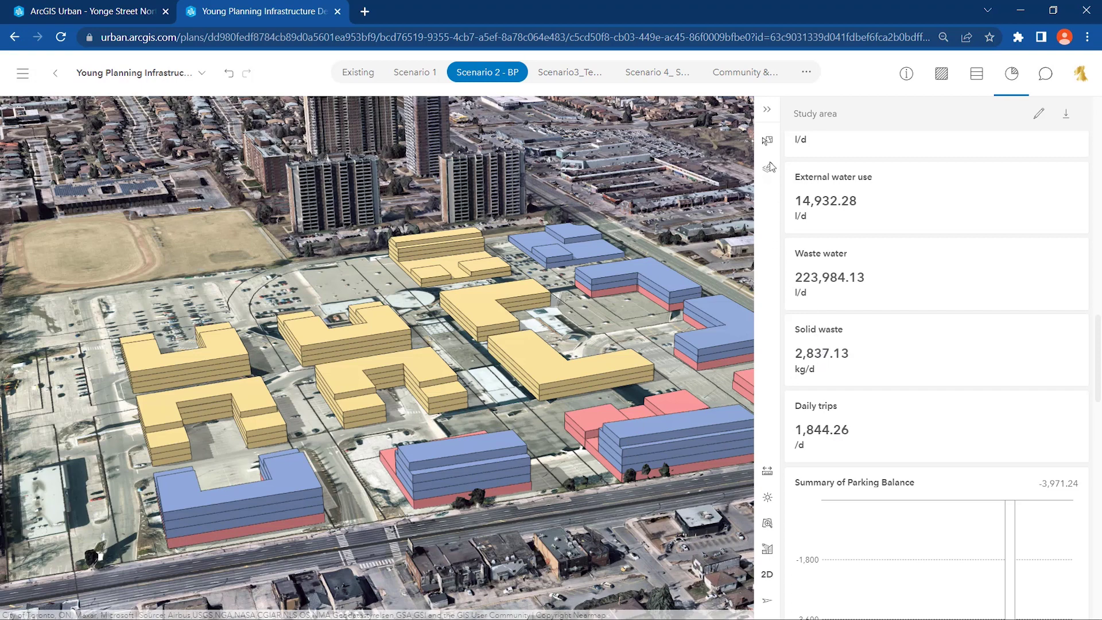
{"action": "left_click", "coordinate": [767, 115]}
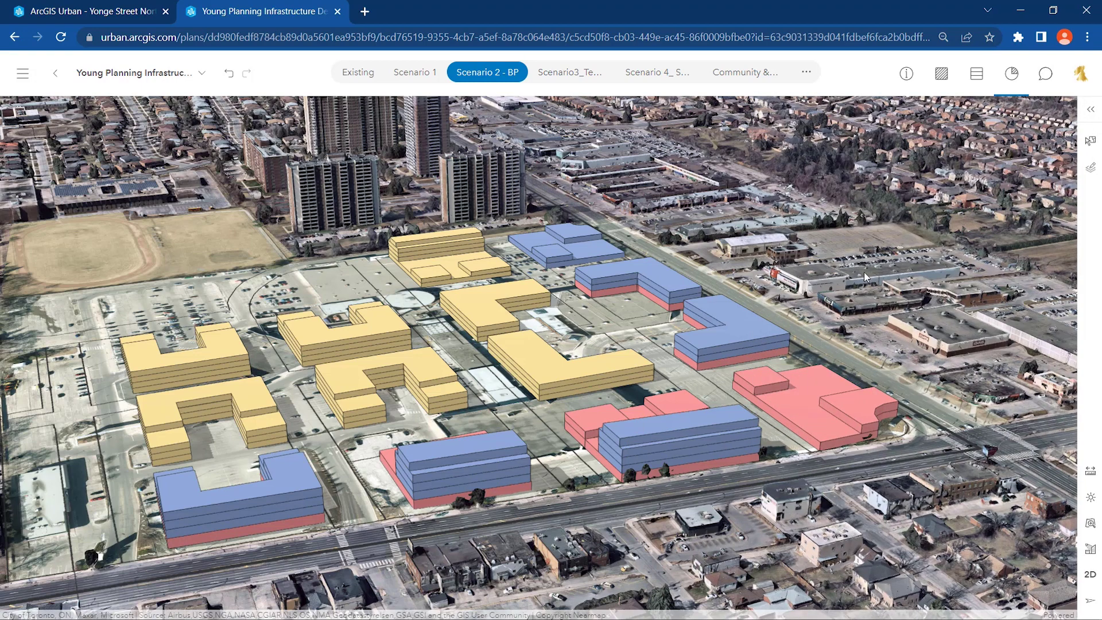
Step: Switch to Scenario 4 and fly through the saved viewpoints, ending at Digital Twin View 2
{"action": "left_click", "coordinate": [1090, 549]}
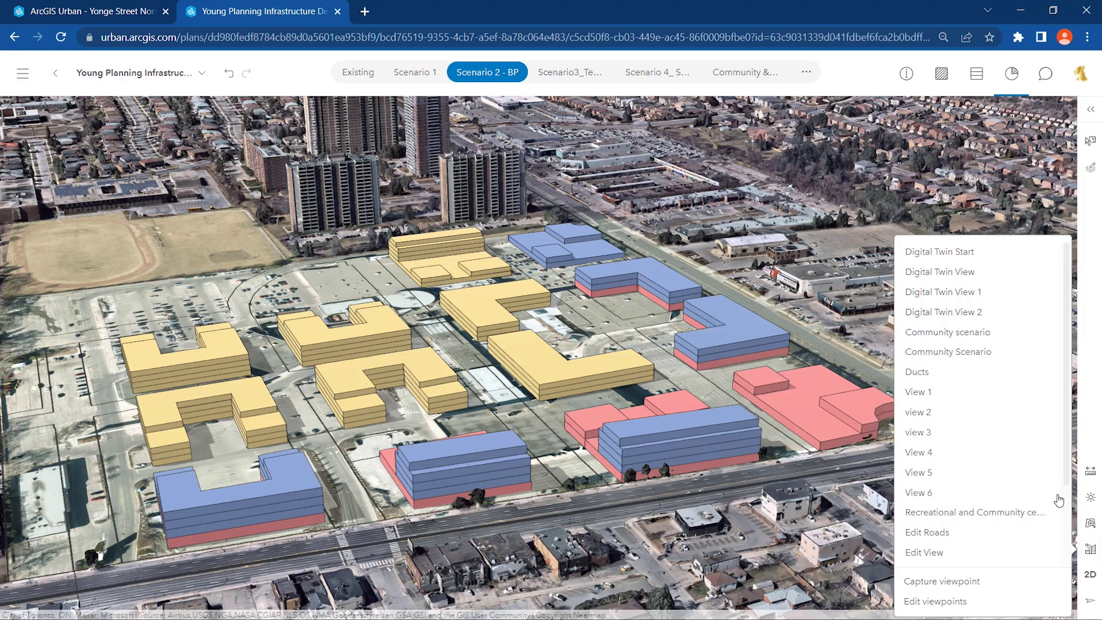
{"action": "left_click", "coordinate": [964, 273]}
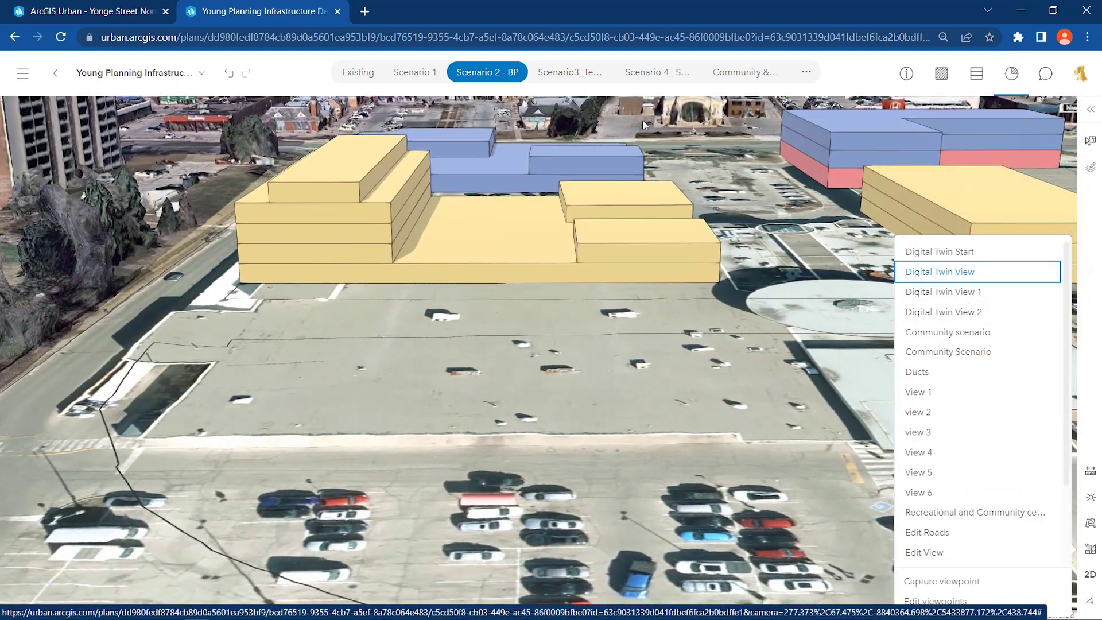
{"action": "left_click", "coordinate": [645, 79]}
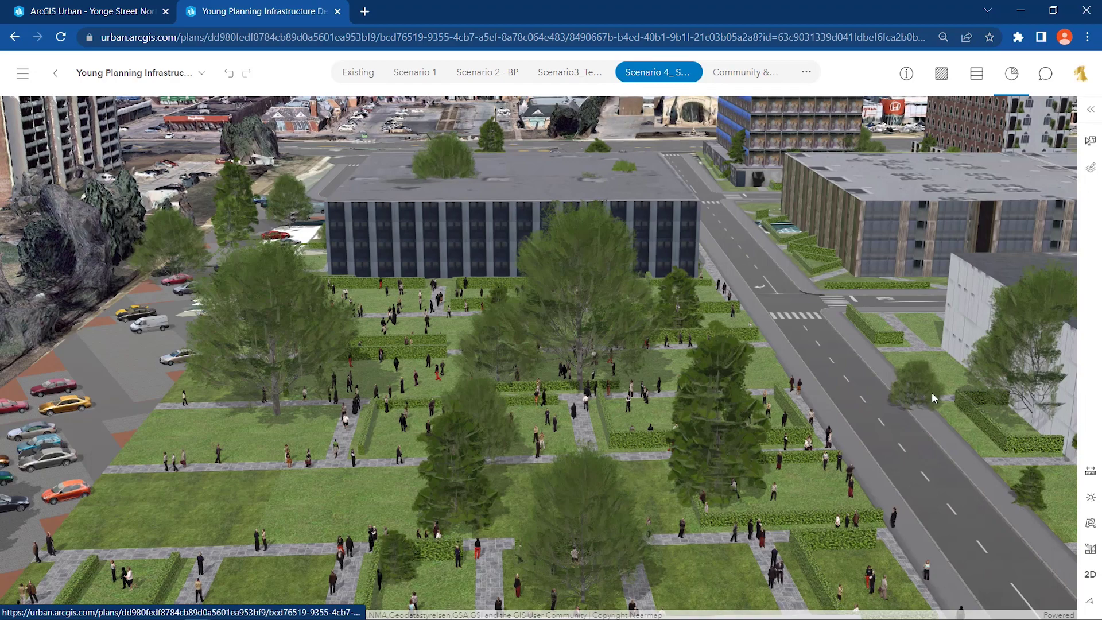
{"action": "left_click", "coordinate": [1091, 549]}
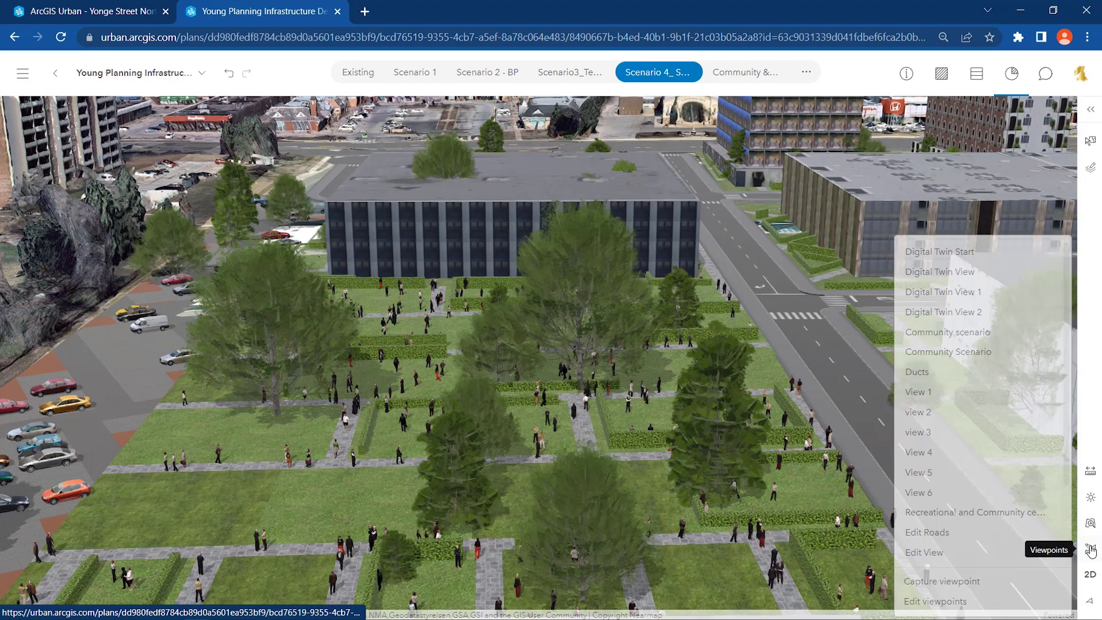
{"action": "left_click", "coordinate": [980, 294]}
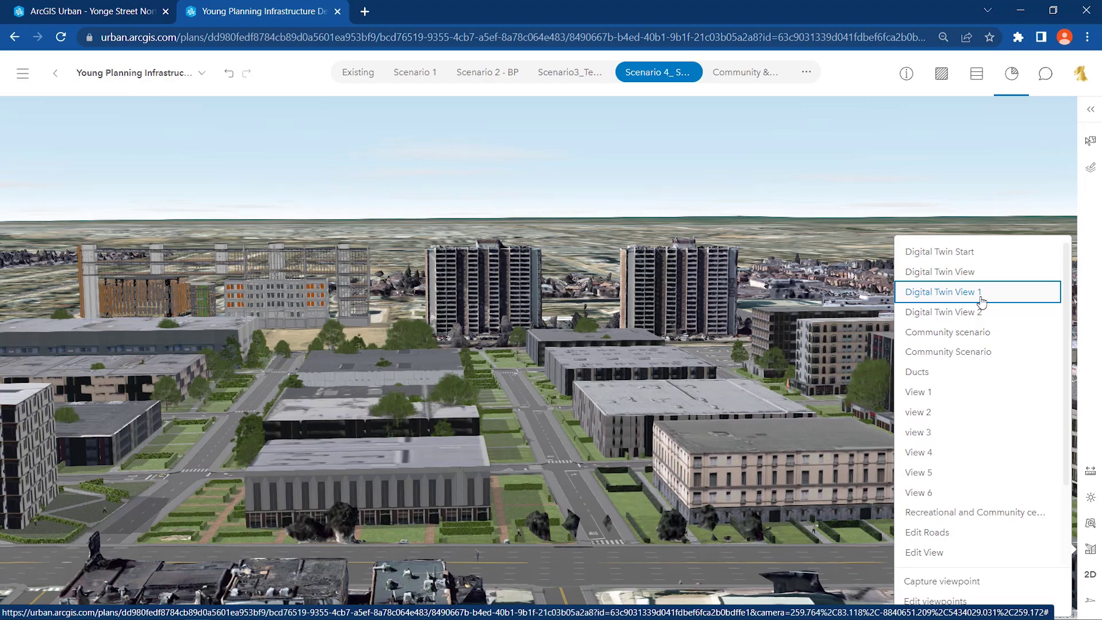
{"action": "left_click", "coordinate": [982, 313]}
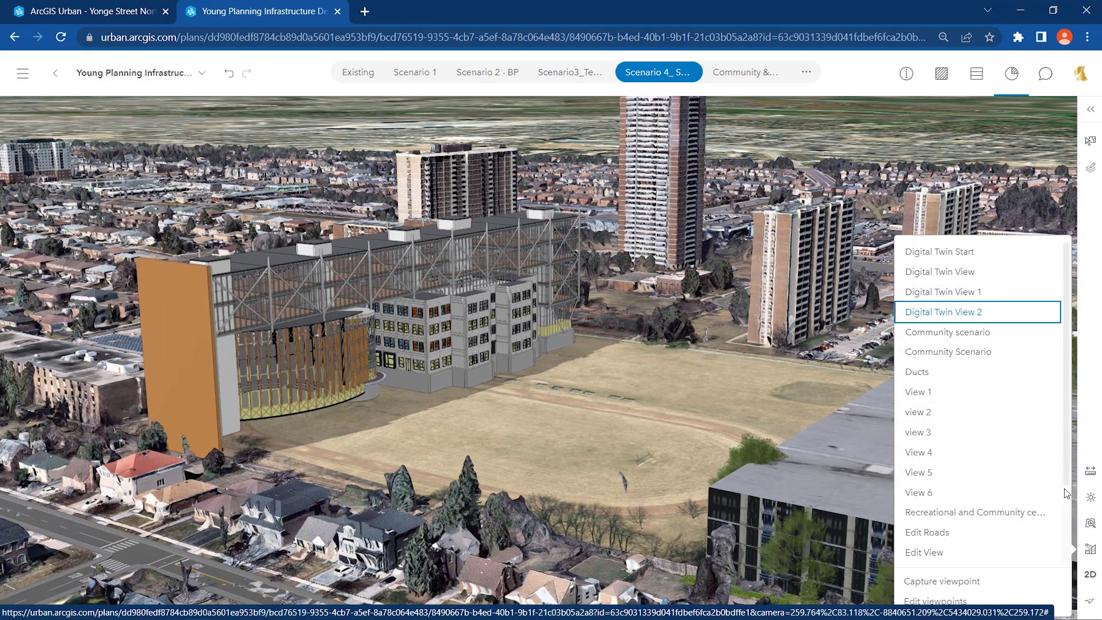
{"action": "left_click", "coordinate": [1091, 549]}
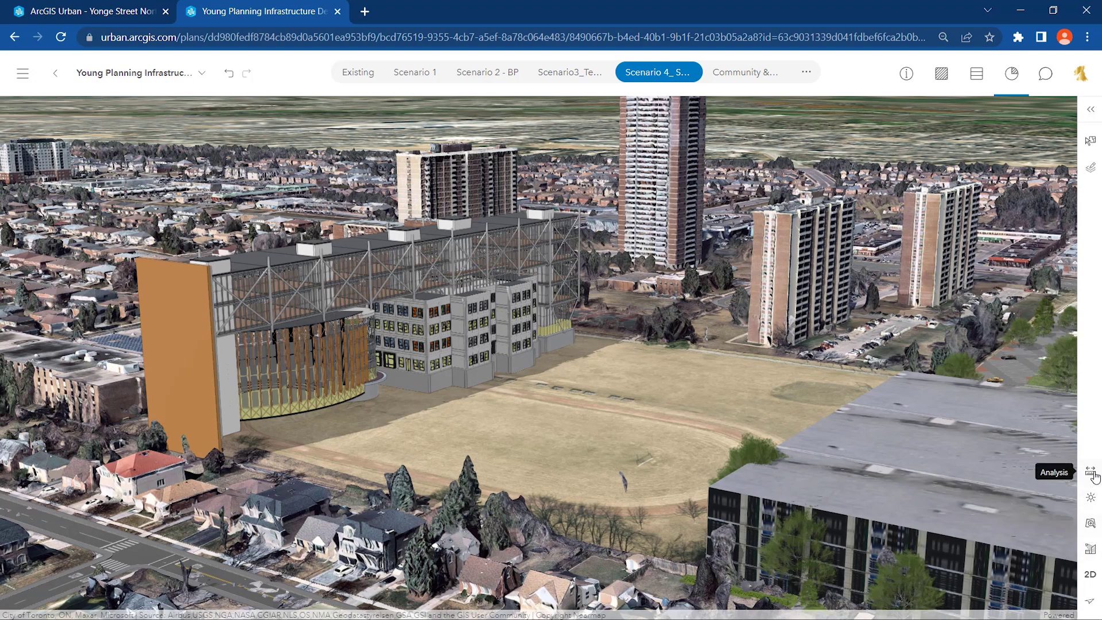
Step: Place a horizontal slice plane on the Scenario 4 building and lower it to expose furnished interior rooms
{"action": "left_click", "coordinate": [1086, 473]}
{"action": "left_click", "coordinate": [1038, 474]}
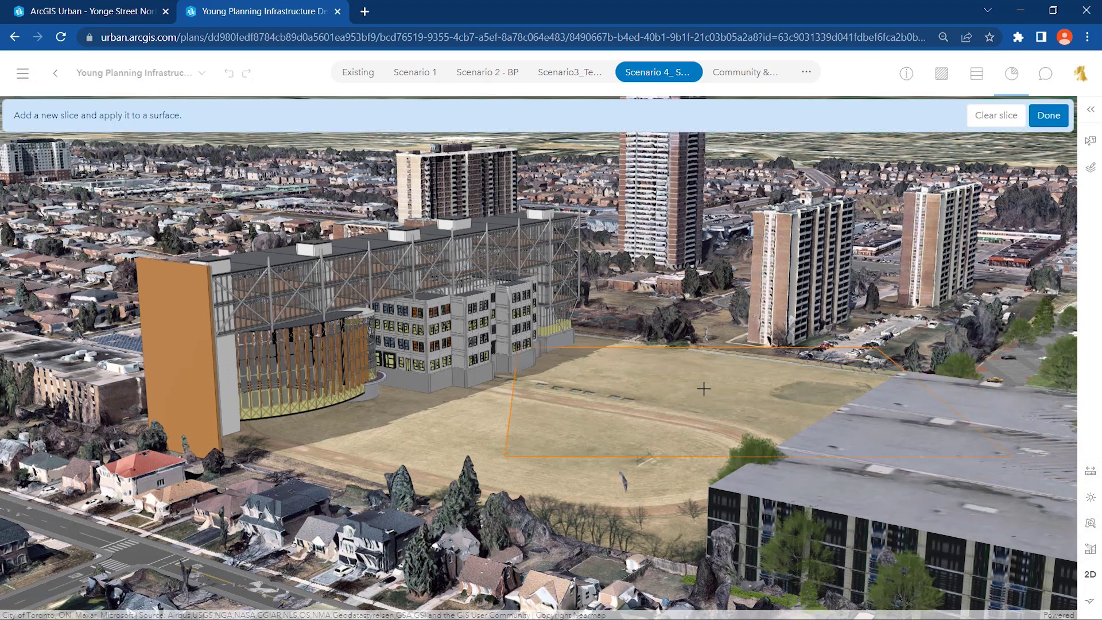
{"action": "left_click", "coordinate": [434, 296]}
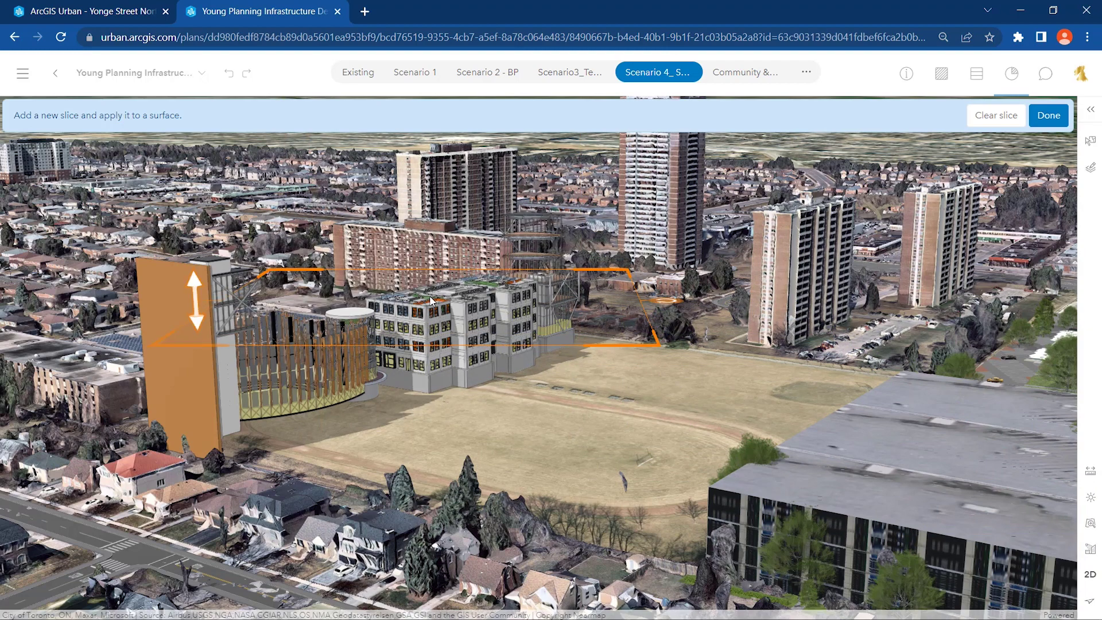
{"action": "scroll", "coordinate": [419, 305], "scroll_direction": "up", "scroll_amount": 5}
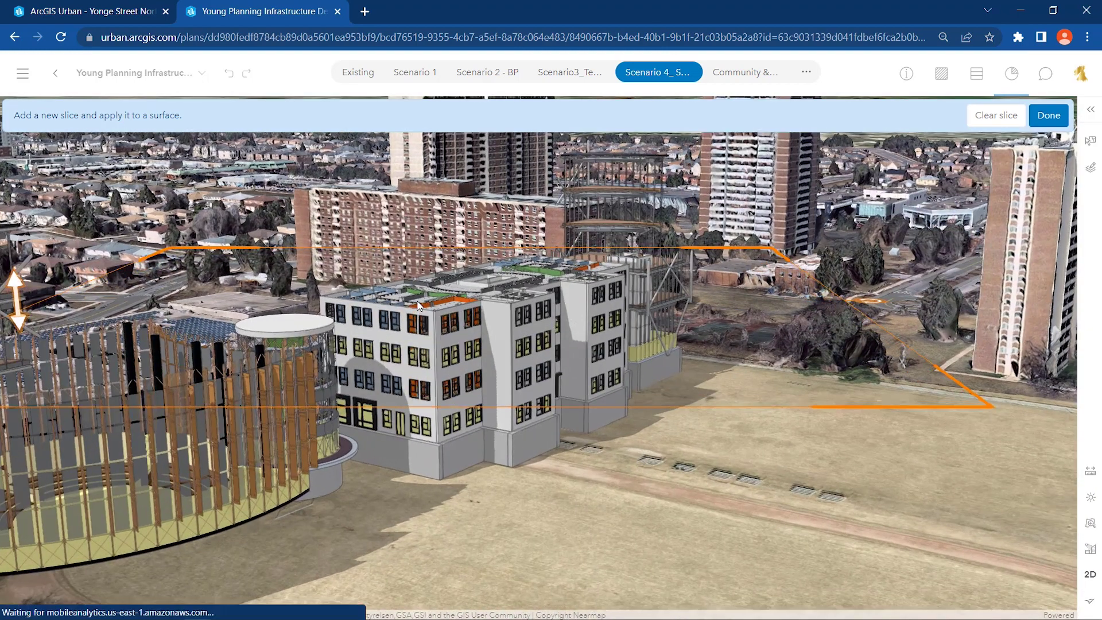
{"action": "left_click_drag", "start_coordinate": [17, 280], "coordinate": [17, 300]}
{"action": "scroll", "coordinate": [422, 321], "scroll_direction": "up", "scroll_amount": 10}
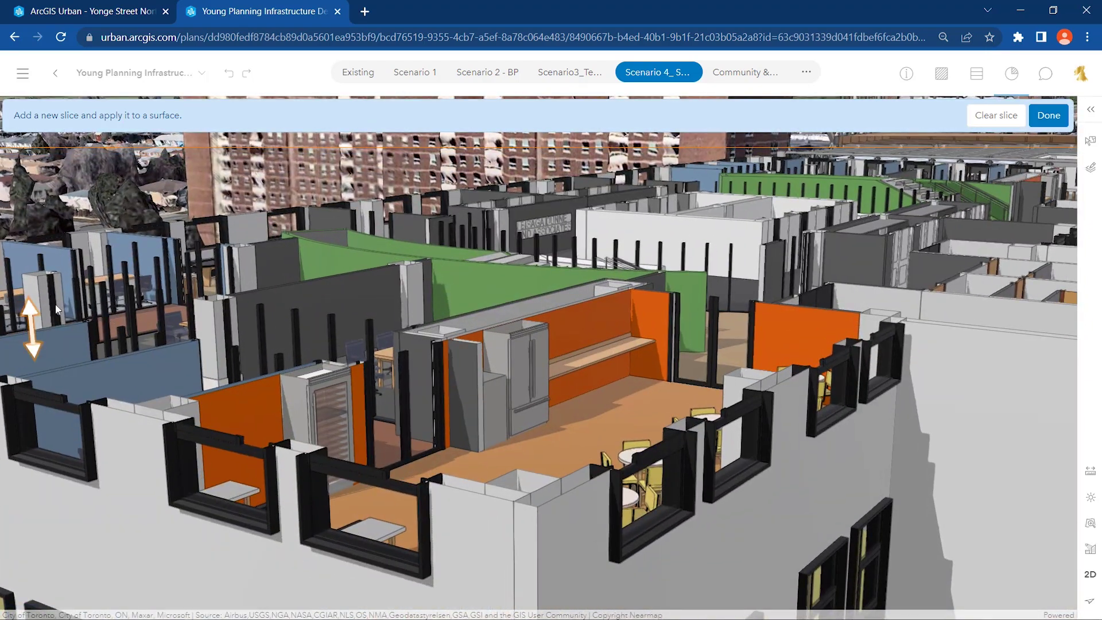
{"action": "left_click_drag", "start_coordinate": [32, 314], "coordinate": [97, 617]}
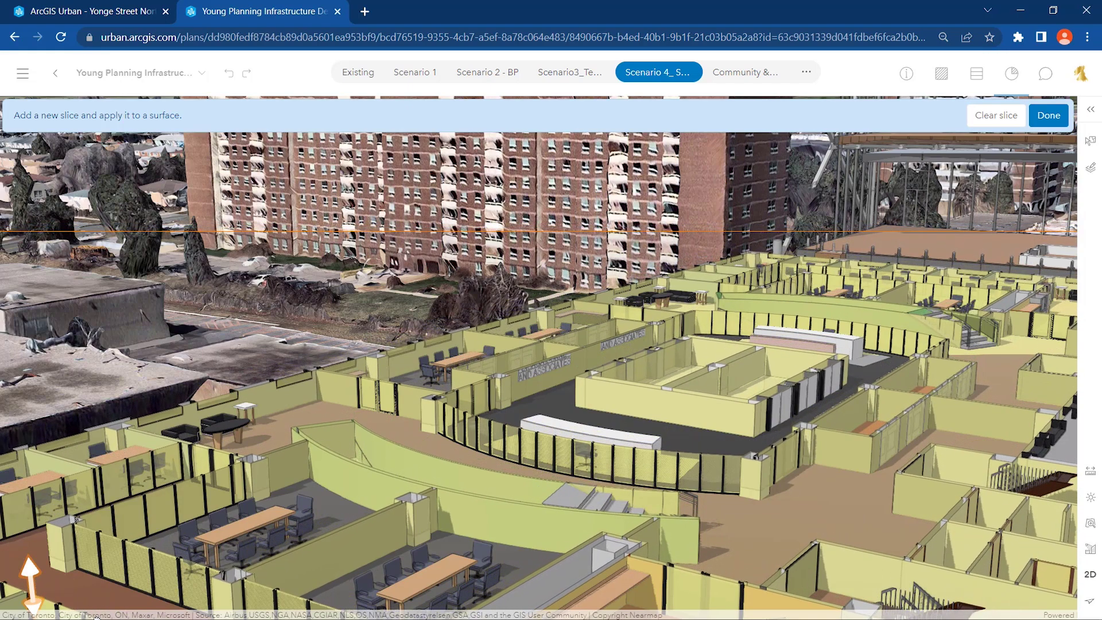
{"action": "scroll", "coordinate": [1060, 522], "scroll_direction": "down", "scroll_amount": 10}
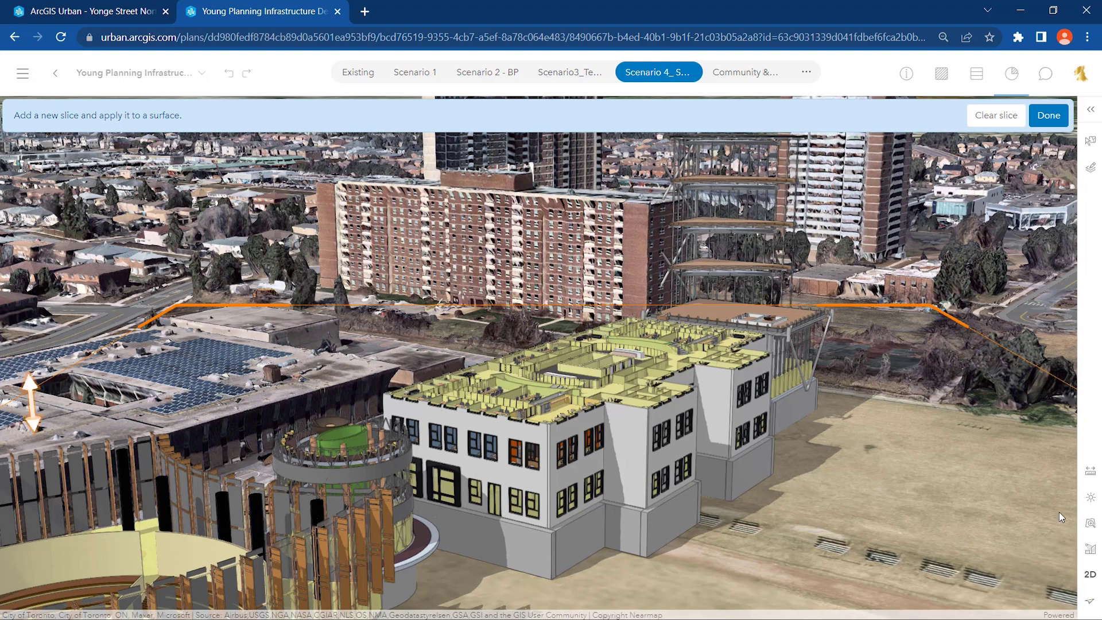
Step: Clear the previous slice, switch to the Community & Recreational scenario, and slice across its rooftop
{"action": "left_click", "coordinate": [996, 117]}
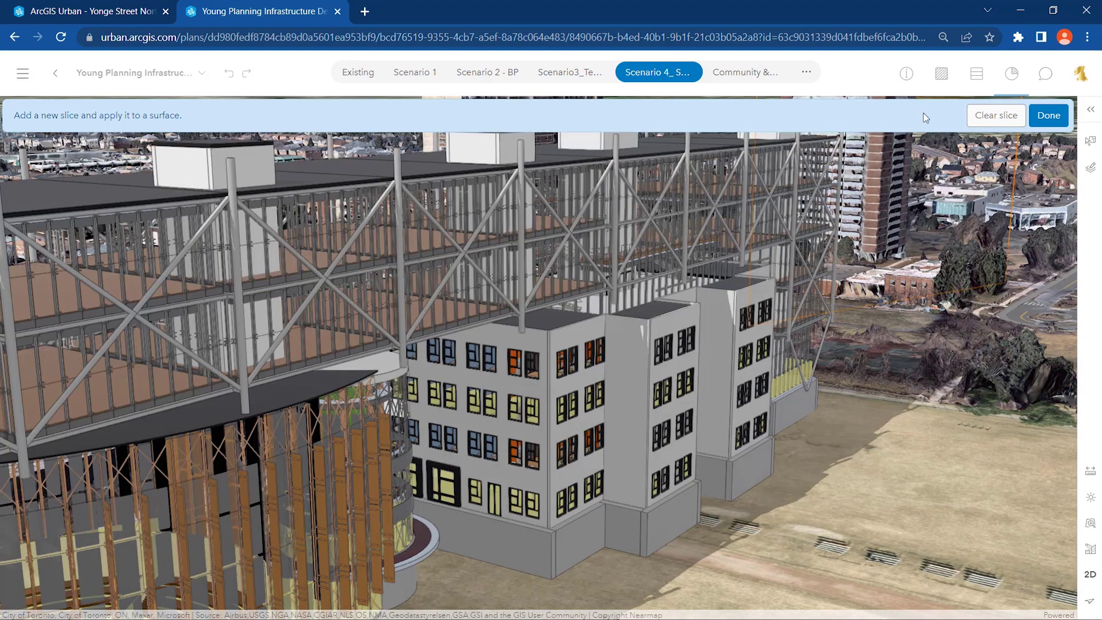
{"action": "left_click", "coordinate": [746, 76]}
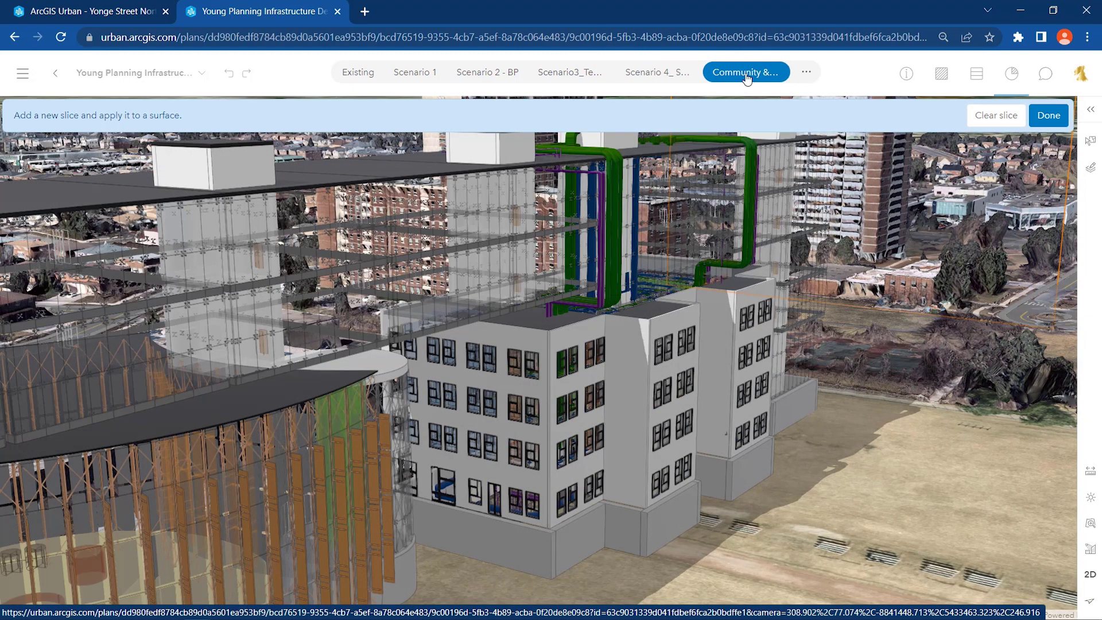
{"action": "left_click", "coordinate": [565, 312]}
Step: Zoom and orbit around the sliced building to inspect the exposed ductwork and piping
{"action": "scroll", "coordinate": [562, 314], "scroll_direction": "down", "scroll_amount": 10}
{"action": "scroll", "coordinate": [558, 314], "scroll_direction": "up", "scroll_amount": 5}
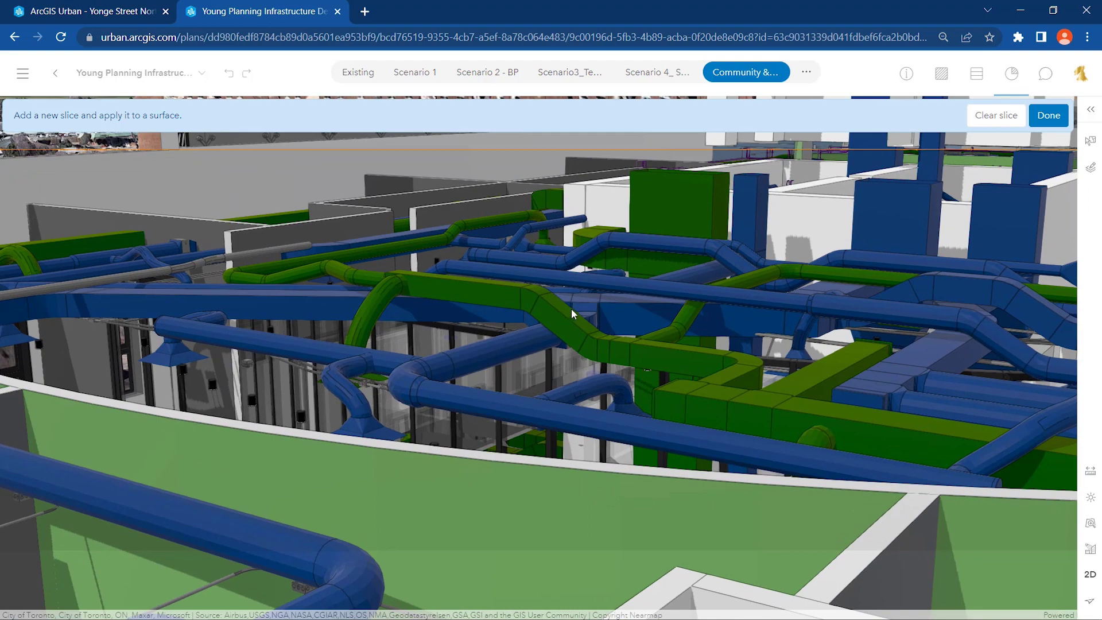
{"action": "scroll", "coordinate": [571, 308], "scroll_direction": "down", "scroll_amount": 6}
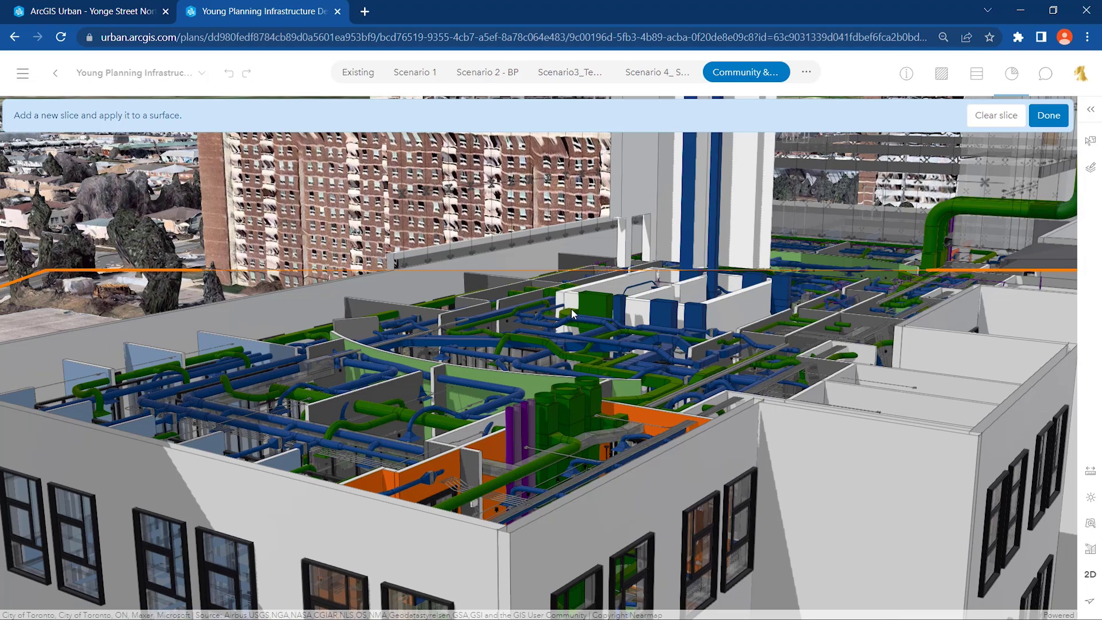
{"action": "right_click_drag", "start_coordinate": [598, 368], "coordinate": [184, 388]}
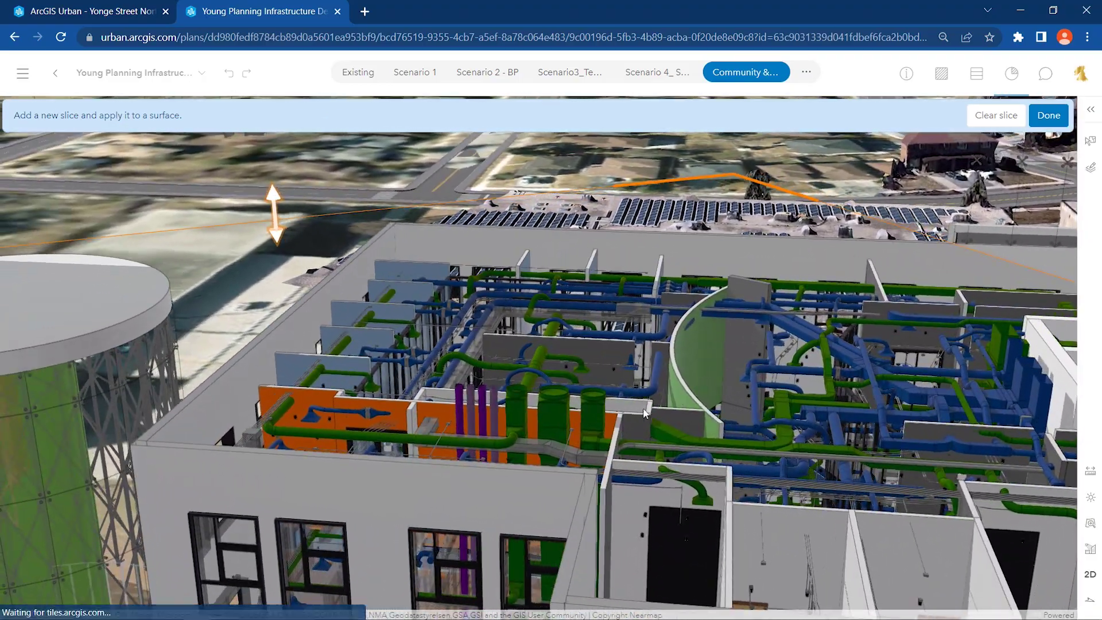
{"action": "scroll", "coordinate": [963, 412], "scroll_direction": "up", "scroll_amount": 3}
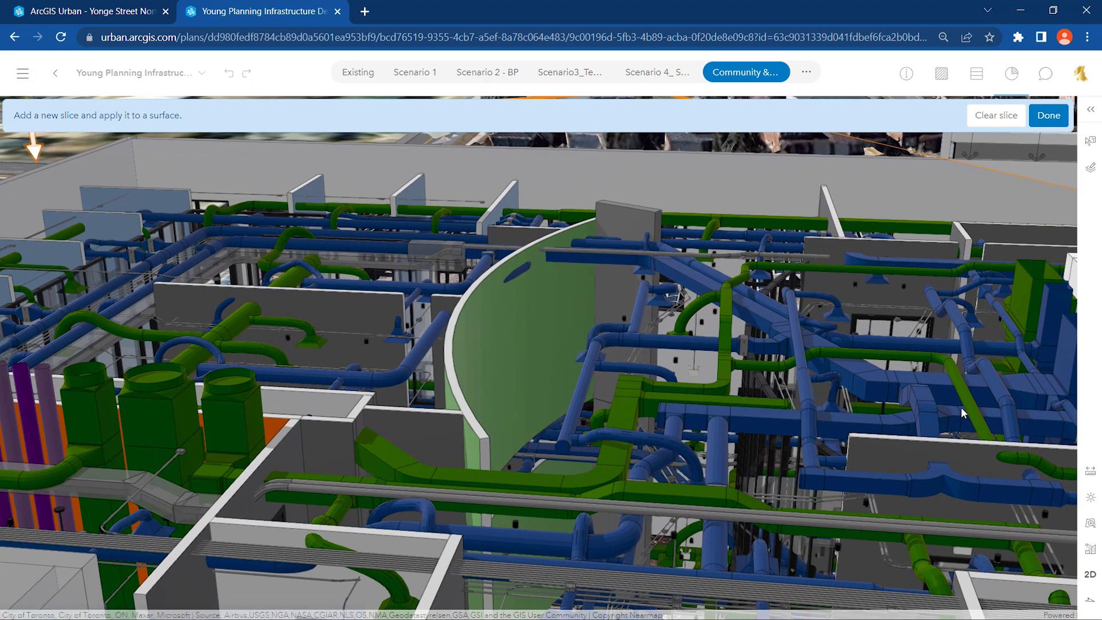
{"action": "scroll", "coordinate": [963, 412], "scroll_direction": "up", "scroll_amount": 3}
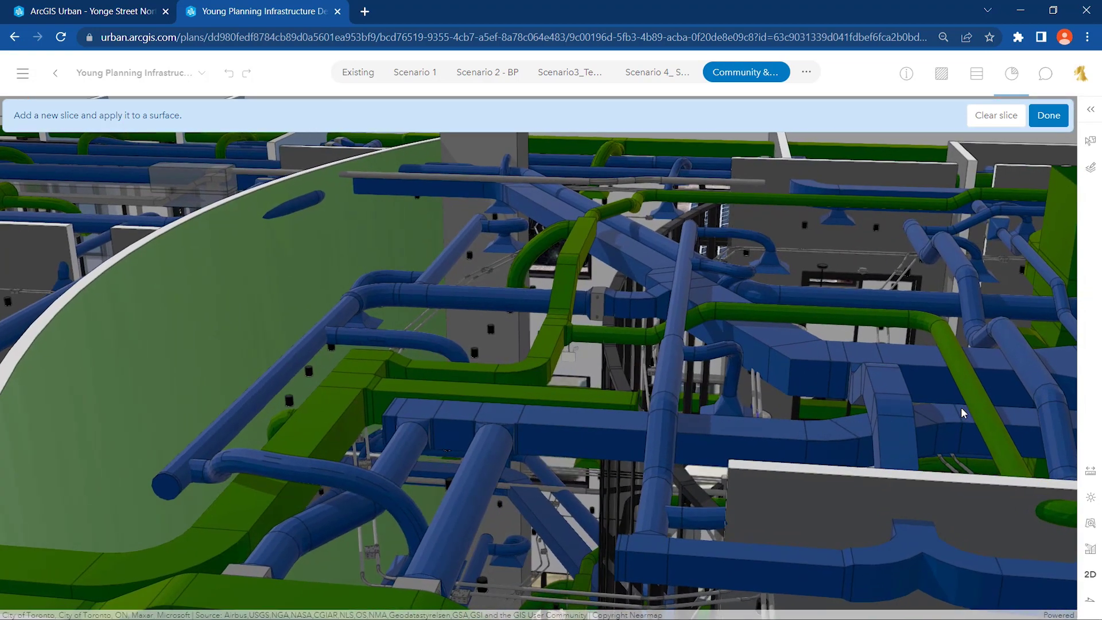
{"action": "scroll", "coordinate": [963, 412], "scroll_direction": "down", "scroll_amount": 5}
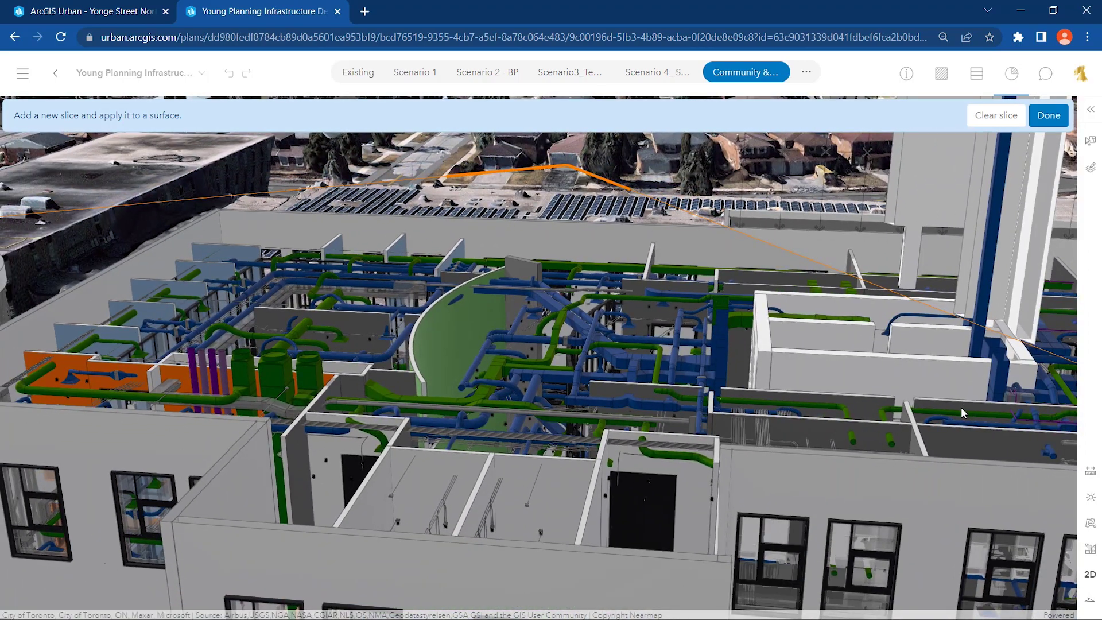
{"action": "scroll", "coordinate": [961, 408], "scroll_direction": "down", "scroll_amount": 5}
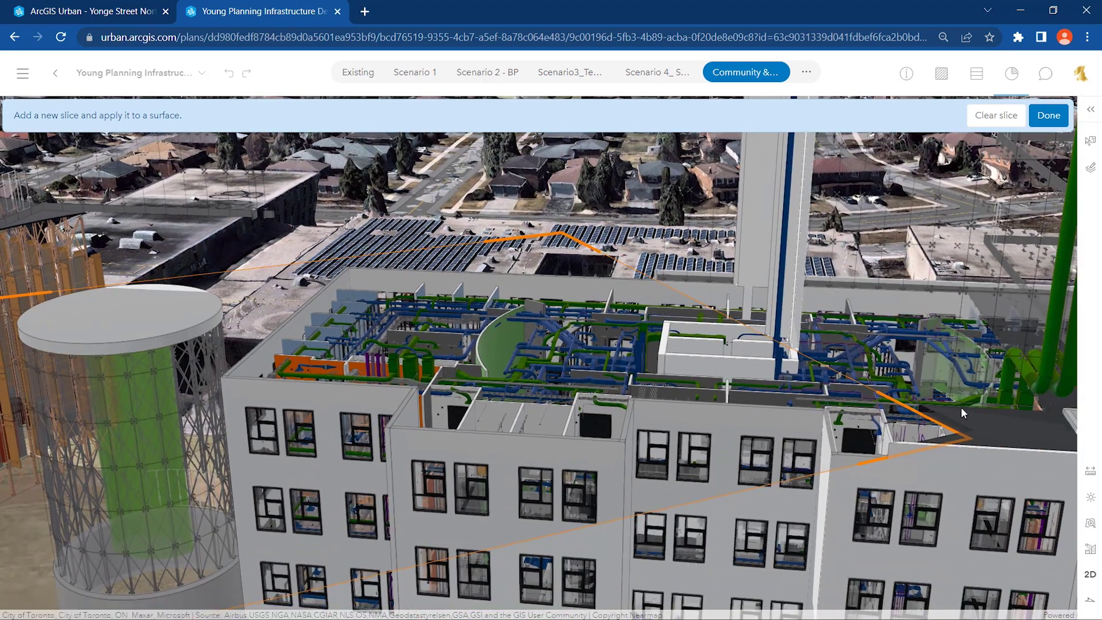
{"action": "scroll", "coordinate": [961, 408], "scroll_direction": "down", "scroll_amount": 5}
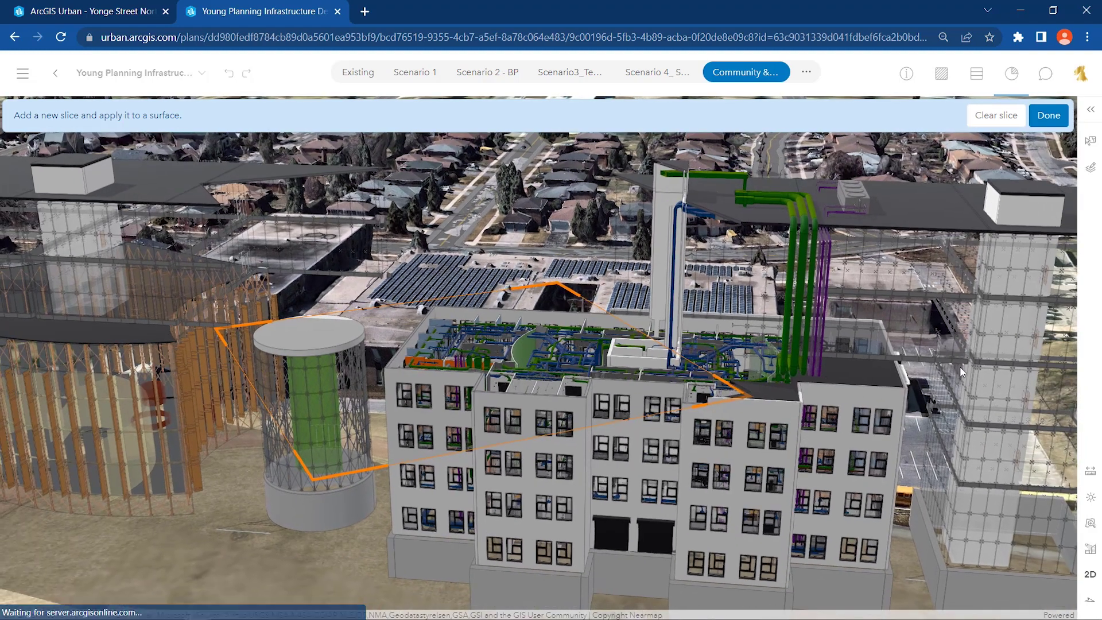
Step: Clear the slice, exit slice mode, and return to the 'Digital Twin Start' viewpoint
{"action": "left_click", "coordinate": [990, 117]}
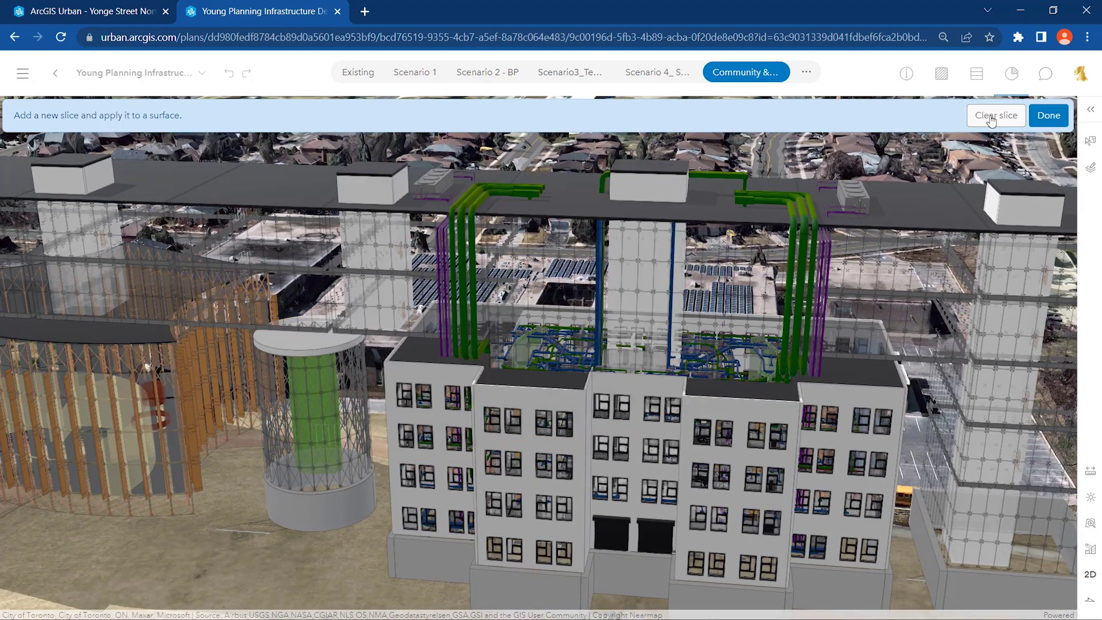
{"action": "left_click", "coordinate": [1053, 119]}
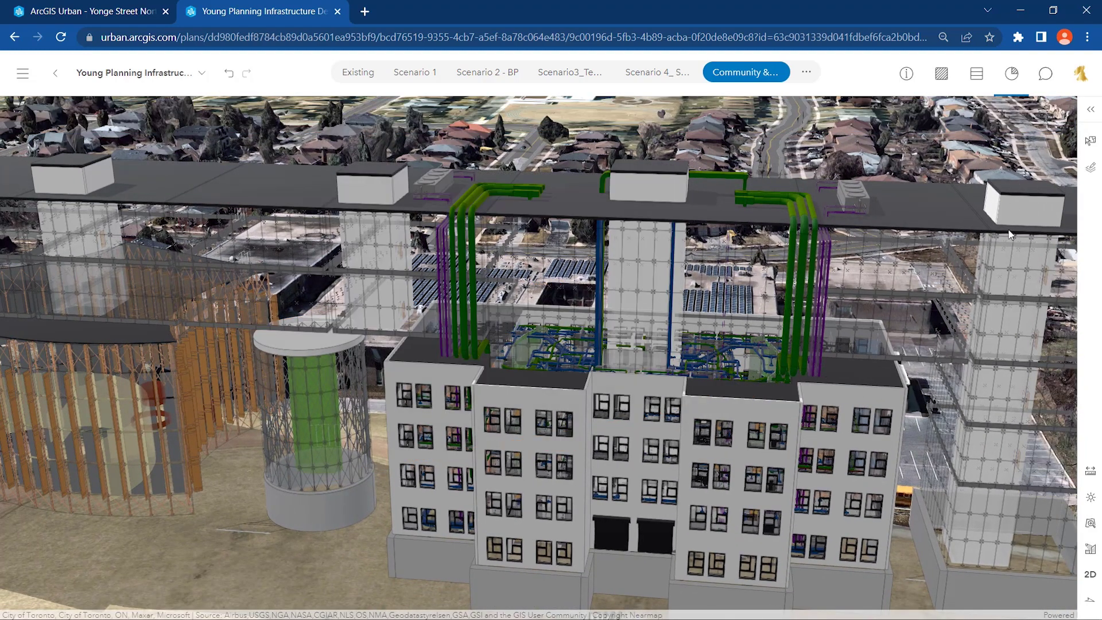
{"action": "left_click", "coordinate": [1090, 549]}
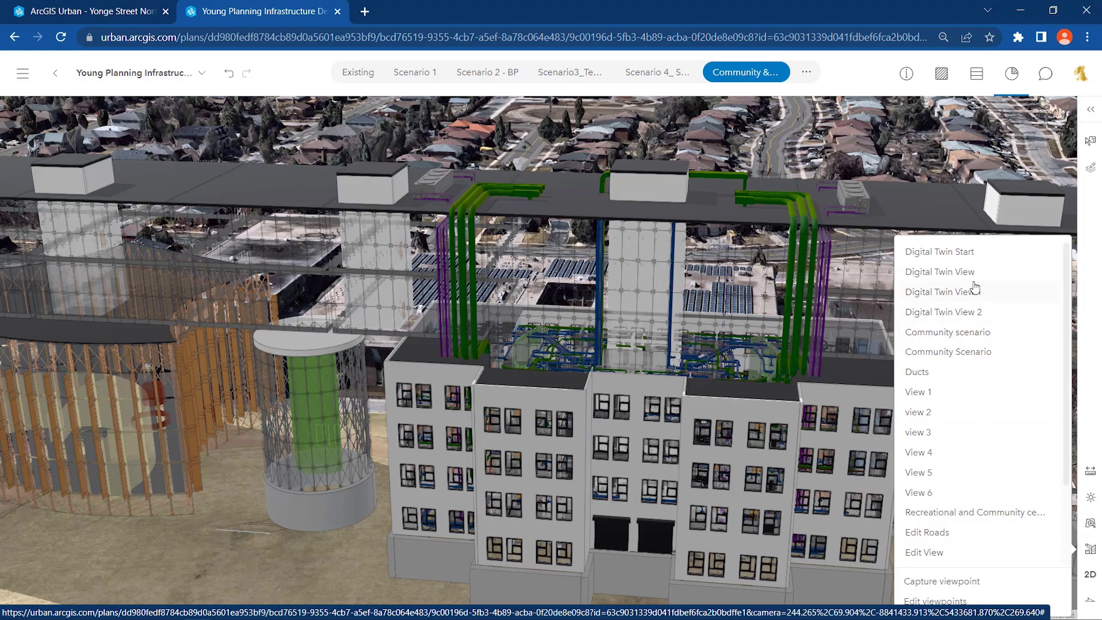
{"action": "left_click", "coordinate": [968, 254]}
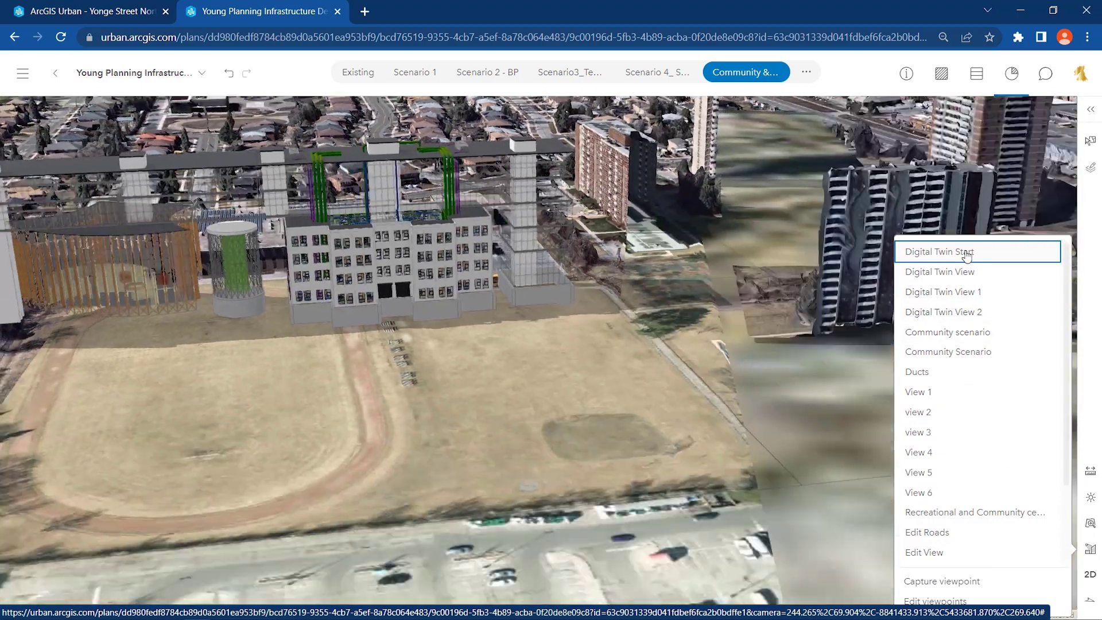